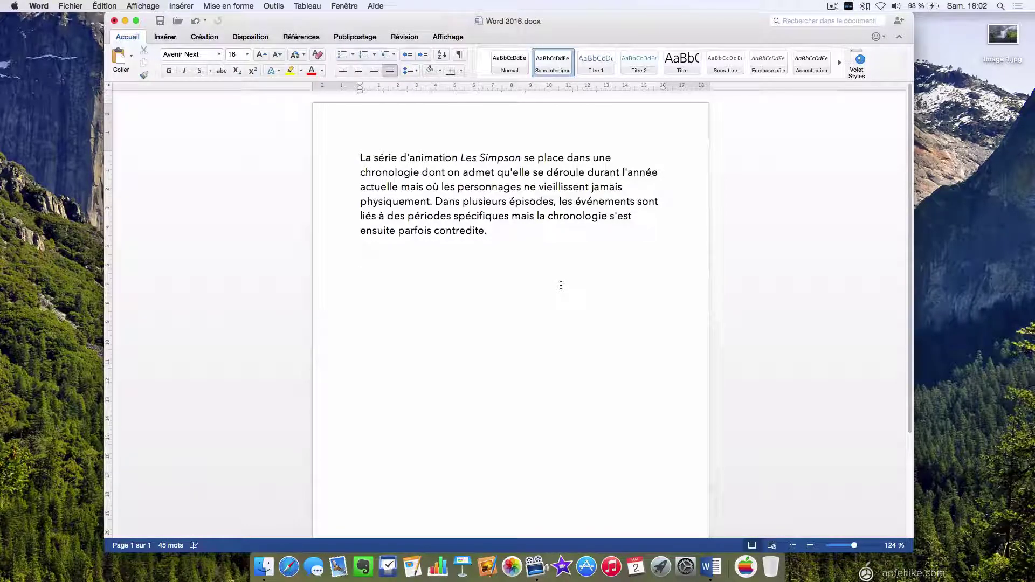
# Pick the single-snipped-corner rectangle from the Insérer > Formes Rectangles gallery.
pyautogui.click(164, 38)
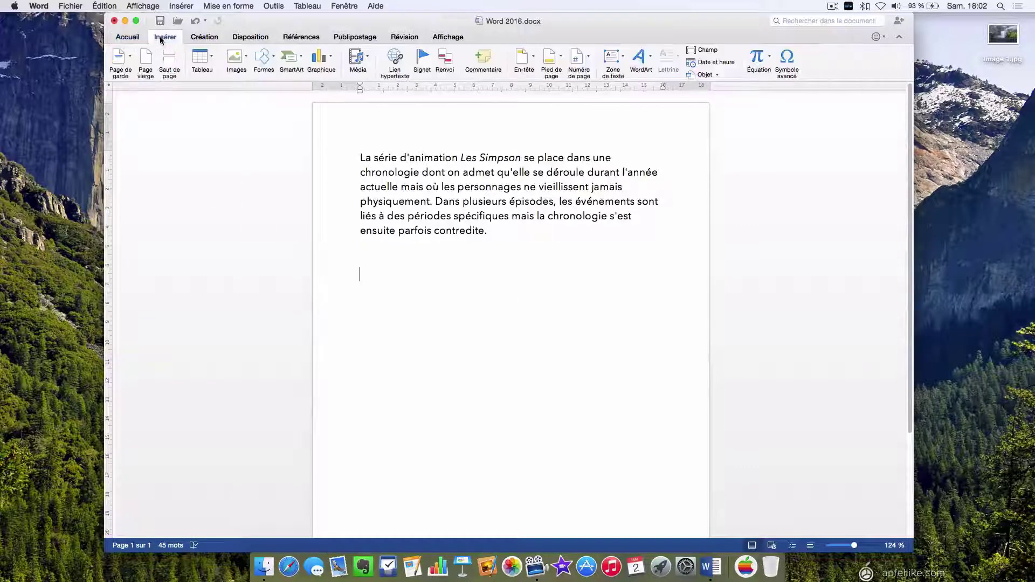
pyautogui.click(270, 59)
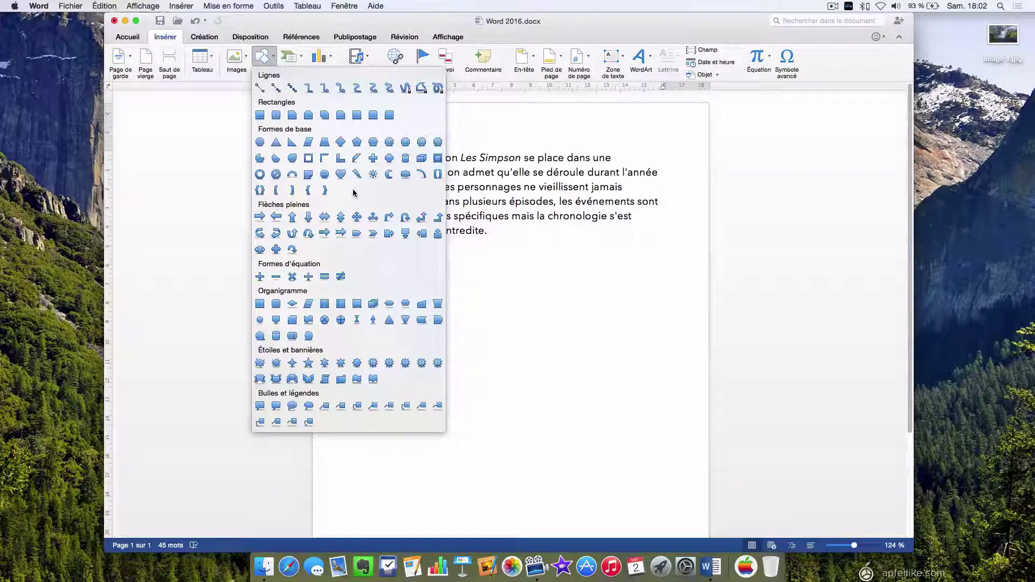
pyautogui.click(293, 115)
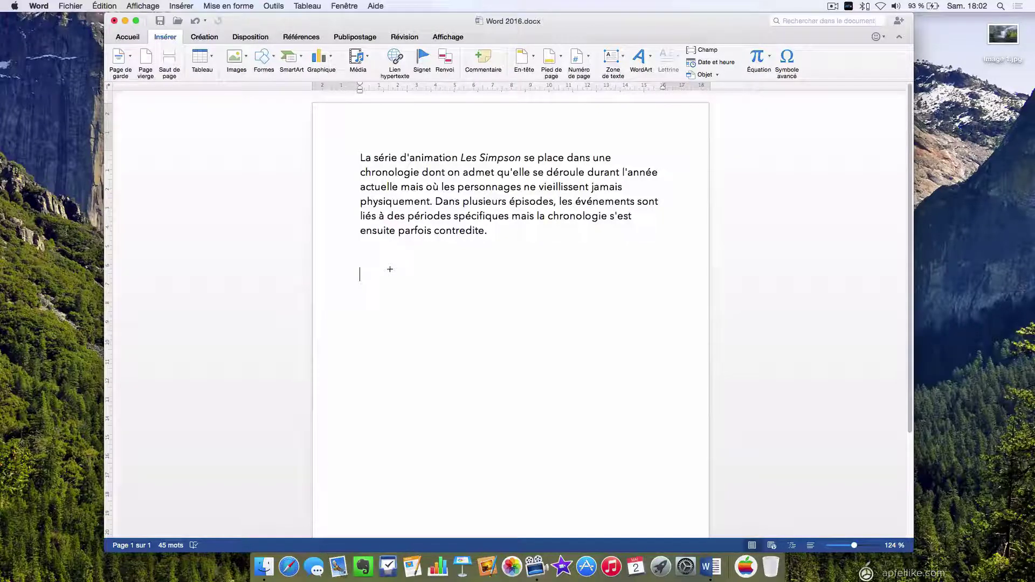
# Draw the snipped-corner rectangle below the Les Simpson paragraph and reselect it.
pyautogui.moveTo(389, 270)
pyautogui.mouseDown()
pyautogui.moveTo(443, 300)
pyautogui.moveTo(507, 361)
pyautogui.moveTo(492, 363)
pyautogui.moveTo(494, 349)
pyautogui.moveTo(521, 359)
pyautogui.mouseUp()
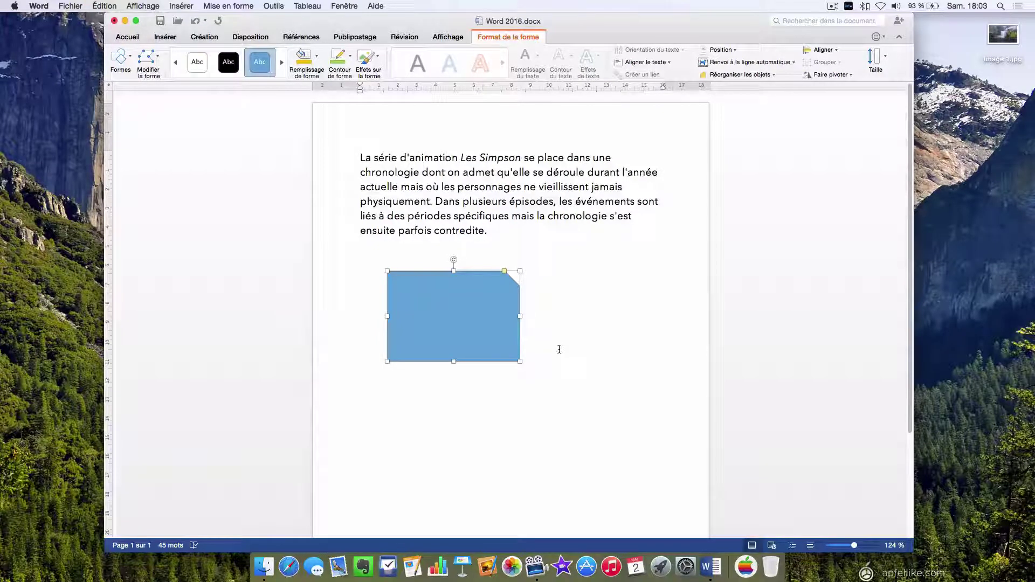
pyautogui.click(559, 349)
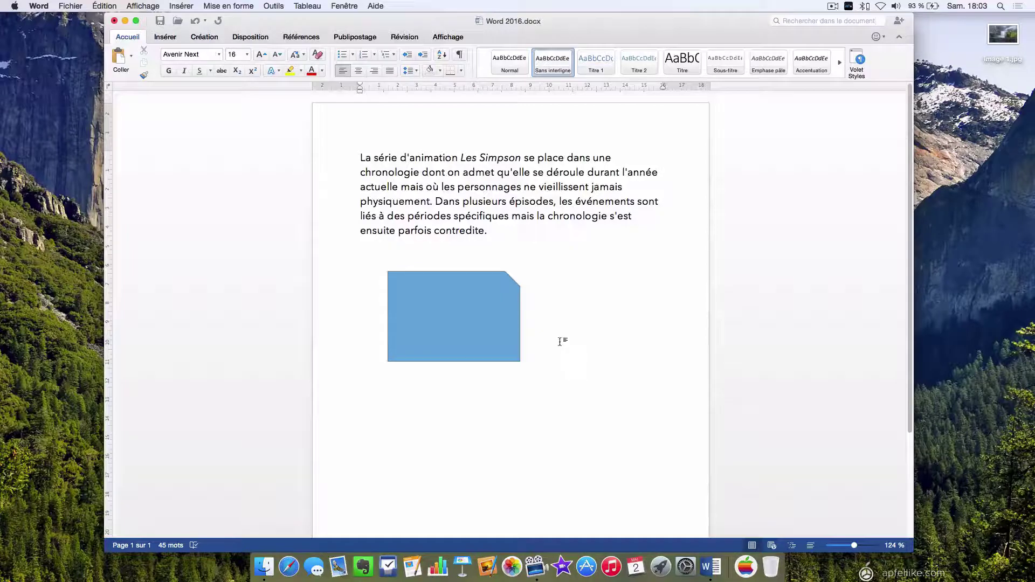
pyautogui.click(445, 312)
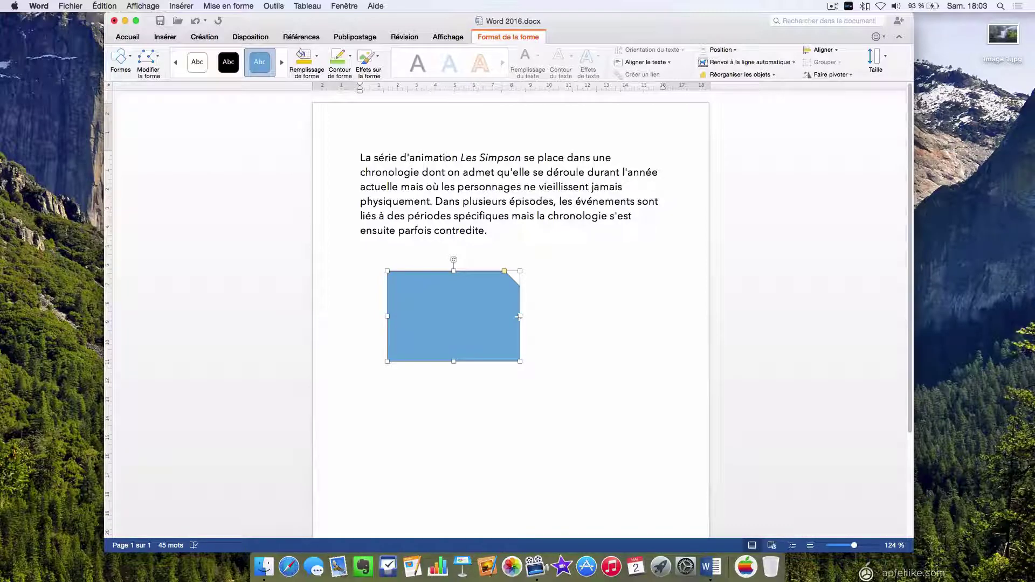
# Shrink the shape with its right-side and corner handles into a roughly square block, then reselect it.
pyautogui.moveTo(519, 316)
pyautogui.mouseDown()
pyautogui.moveTo(468, 317)
pyautogui.moveTo(614, 319)
pyautogui.mouseUp()
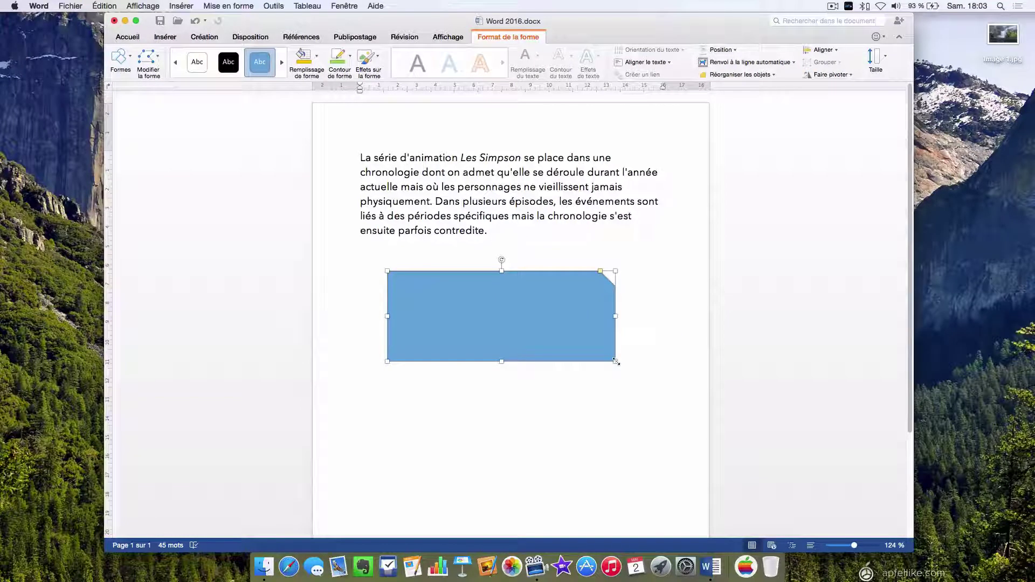
pyautogui.moveTo(617, 363)
pyautogui.mouseDown()
pyautogui.moveTo(500, 334)
pyautogui.moveTo(562, 443)
pyautogui.moveTo(485, 431)
pyautogui.moveTo(485, 348)
pyautogui.moveTo(555, 348)
pyautogui.moveTo(577, 374)
pyautogui.moveTo(512, 377)
pyautogui.moveTo(483, 350)
pyautogui.moveTo(474, 356)
pyautogui.mouseUp()
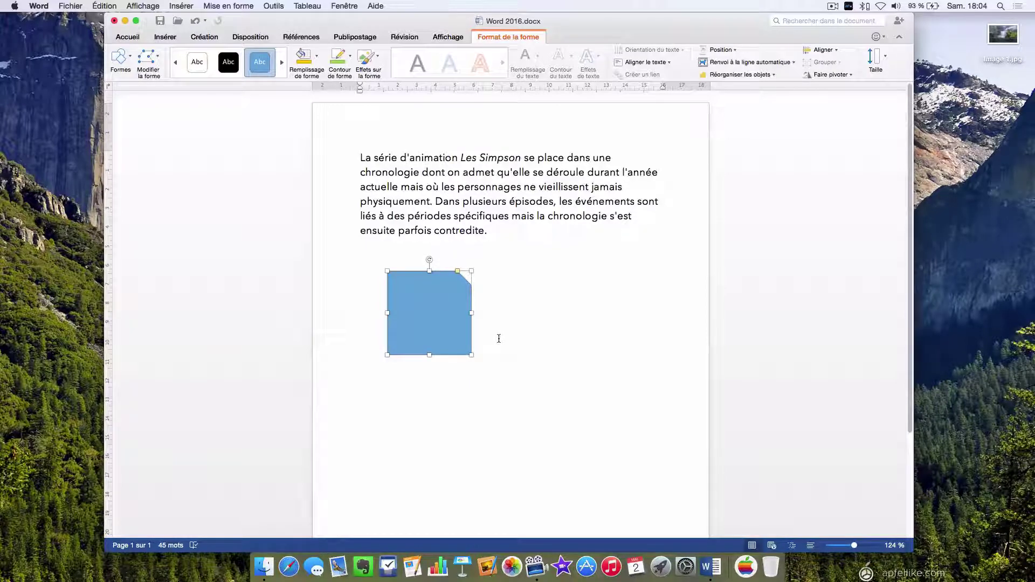
pyautogui.click(499, 339)
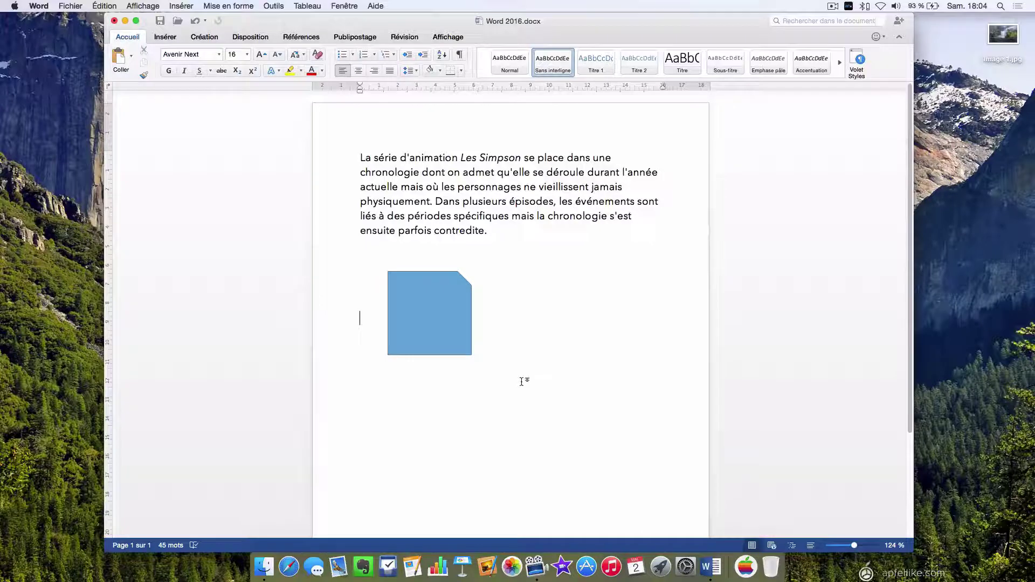
pyautogui.click(432, 315)
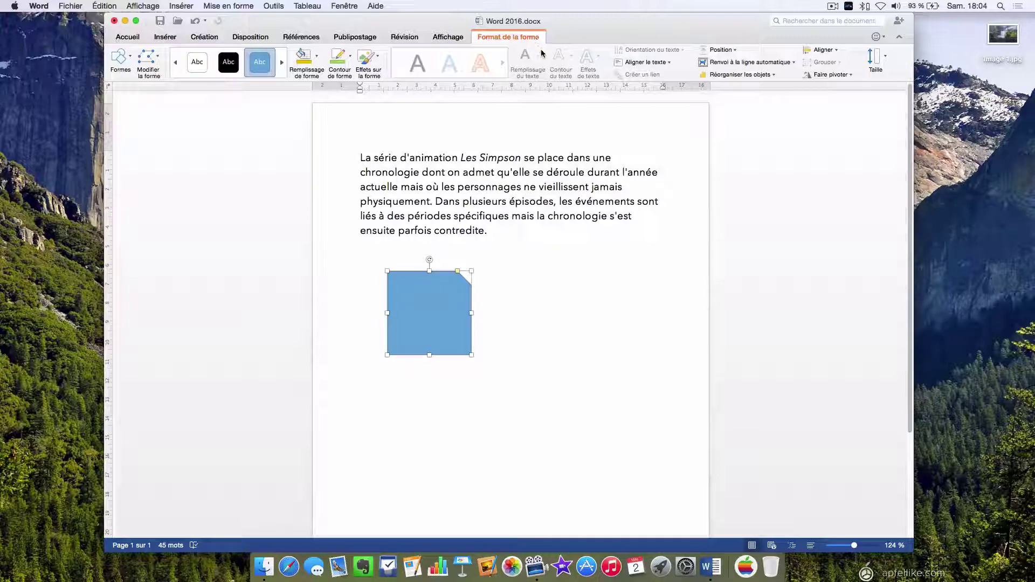
# Tick Conserver les proportions in Taille, then enlarge the shape proportionally from its corner.
pyautogui.click(884, 58)
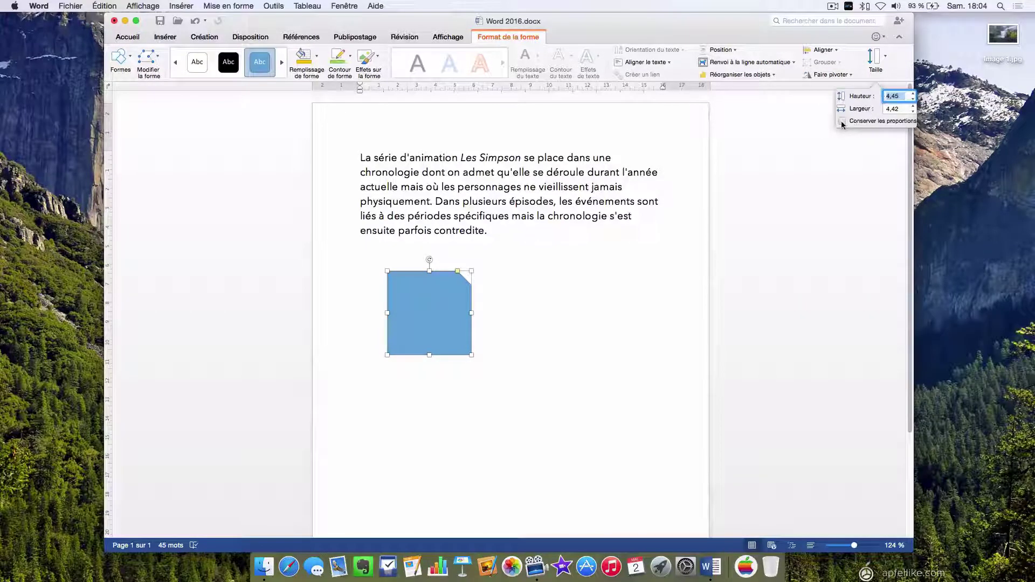
pyautogui.click(843, 123)
pyautogui.click(798, 140)
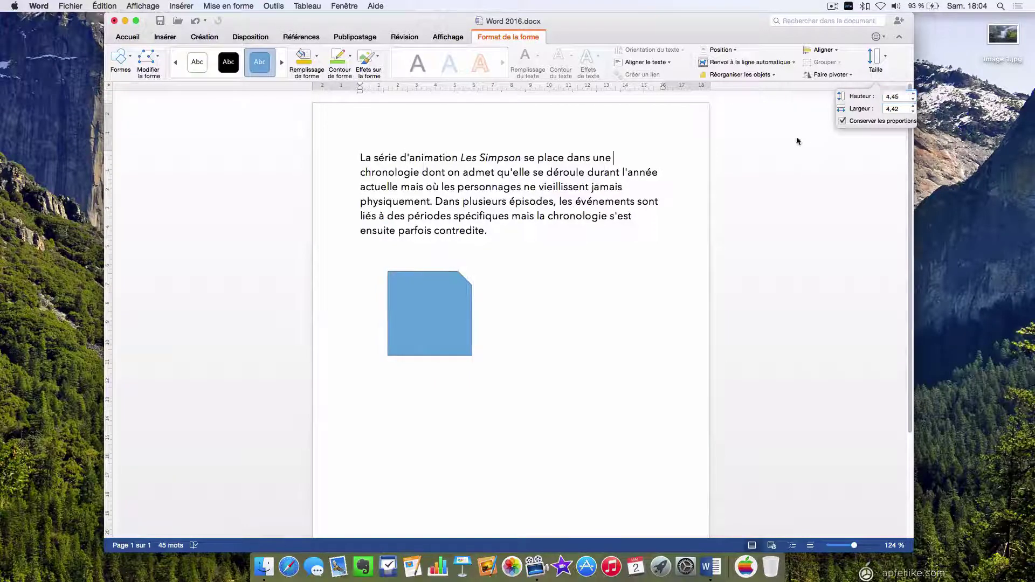
pyautogui.click(430, 322)
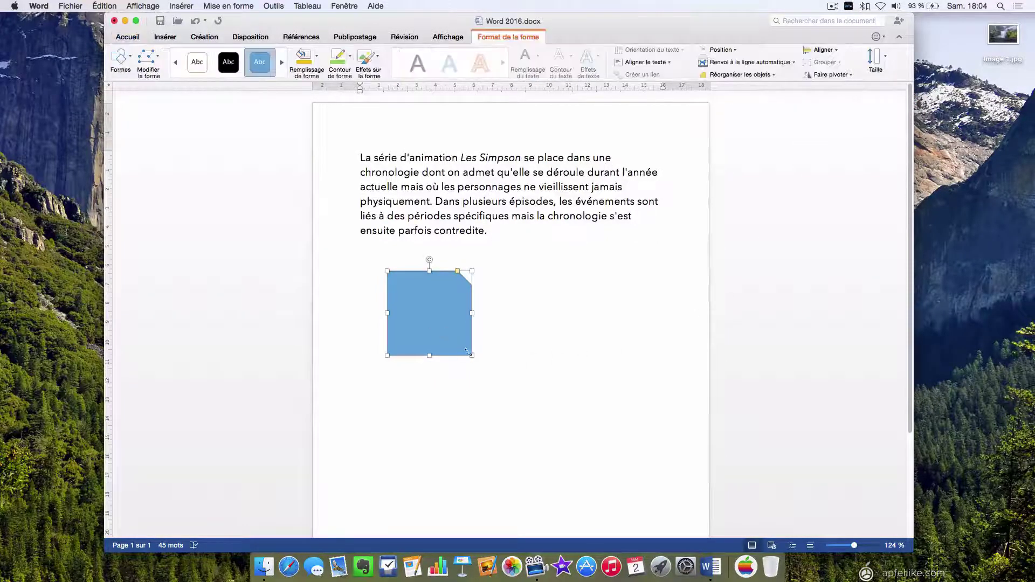
pyautogui.moveTo(473, 356)
pyautogui.mouseDown()
pyautogui.moveTo(492, 376)
pyautogui.moveTo(535, 329)
pyautogui.moveTo(617, 332)
pyautogui.moveTo(486, 323)
pyautogui.mouseUp()
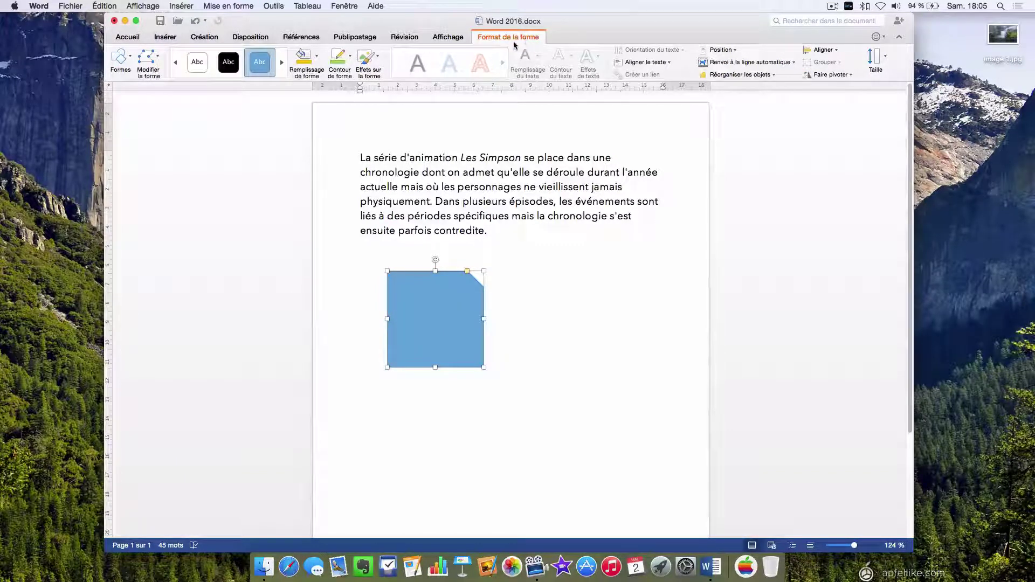
# Fill the shape with yellow, then replace it with the Chêne oak wood texture.
pyautogui.click(317, 58)
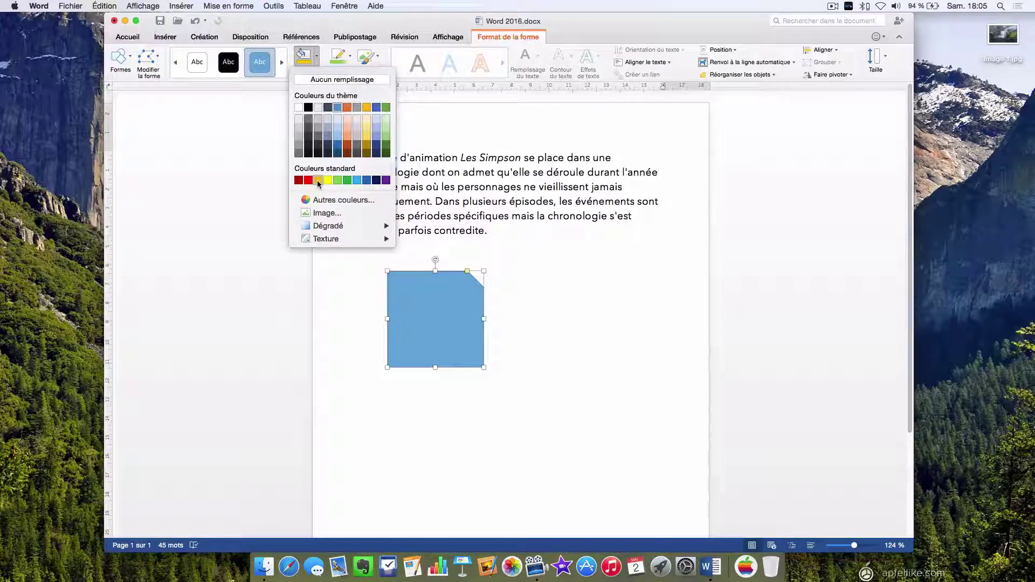
pyautogui.click(318, 181)
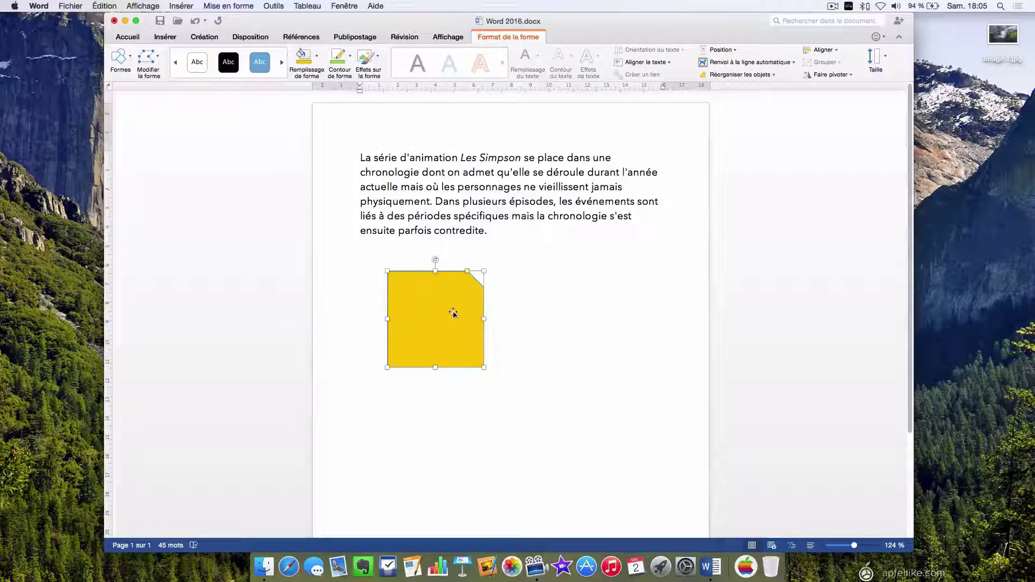
pyautogui.click(318, 59)
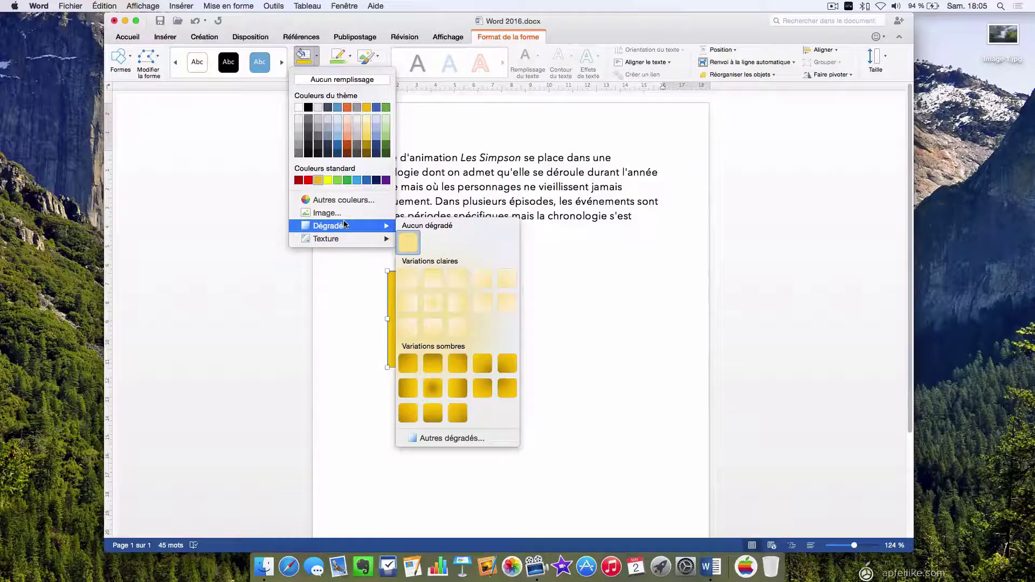
pyautogui.moveTo(339, 238)
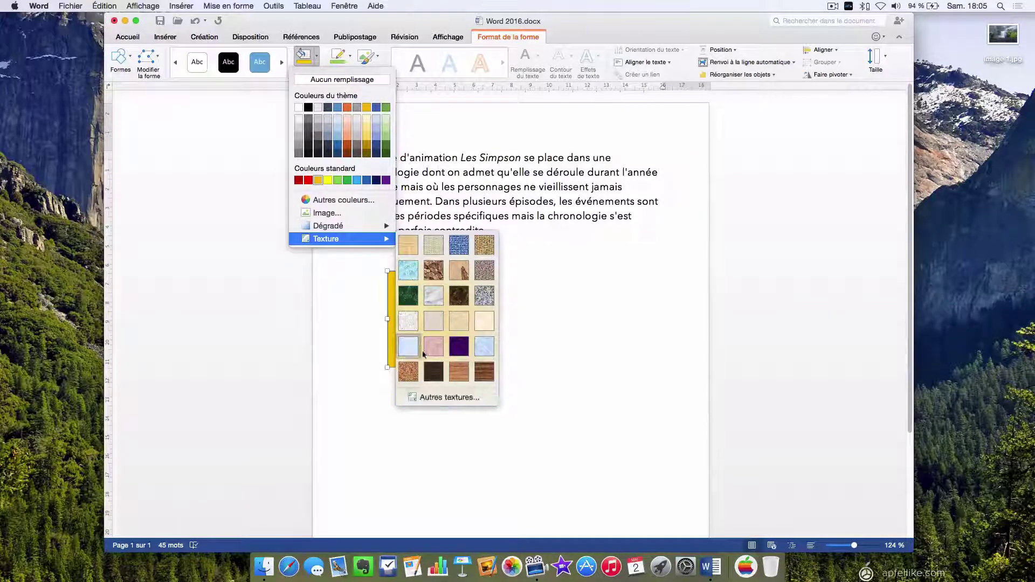
pyautogui.click(465, 375)
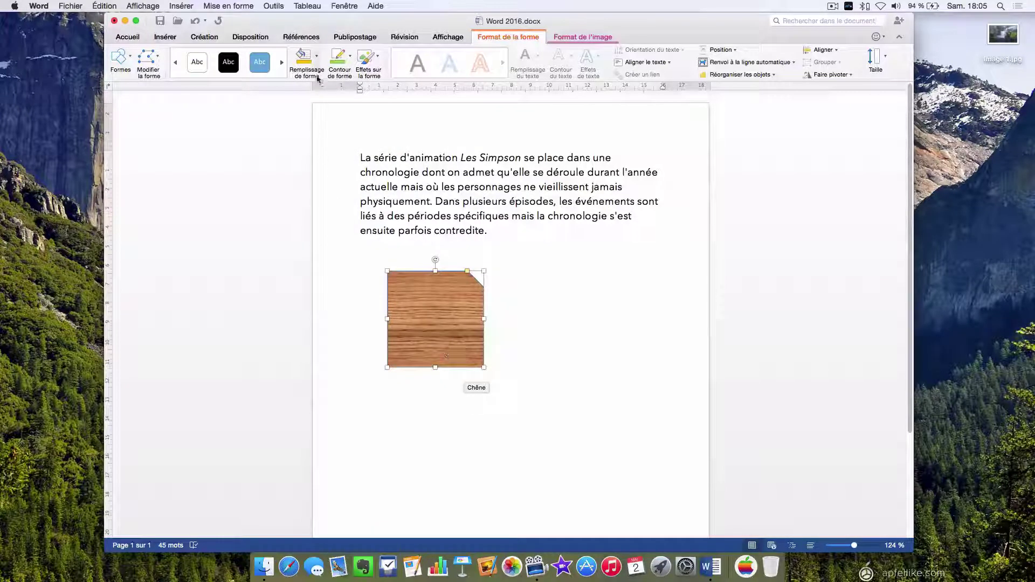
pyautogui.click(317, 55)
# Try filling the shape with the Image 1.jpg waterfall picture, then undo back to solid yellow.
pyautogui.click(326, 214)
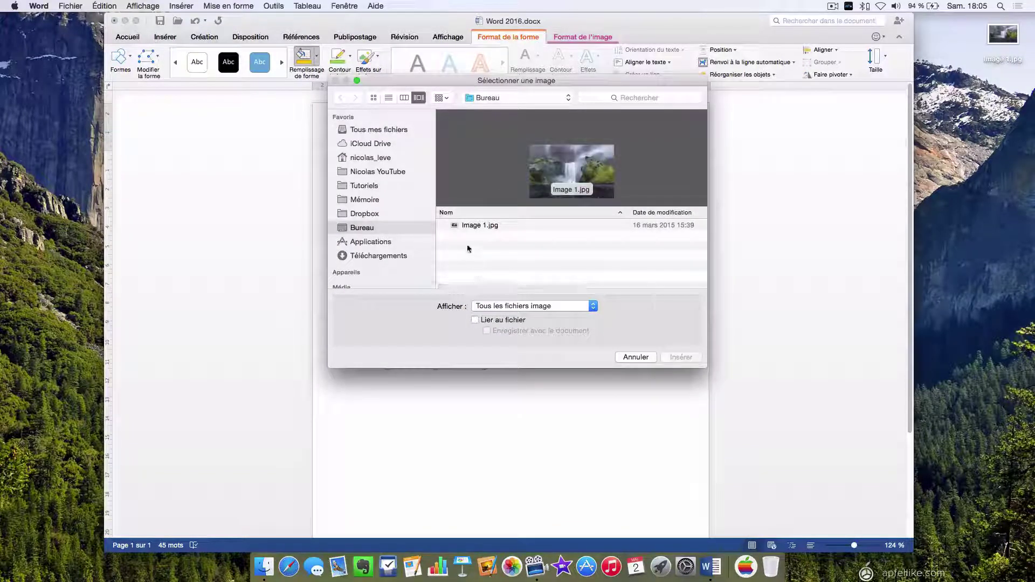
pyautogui.click(466, 227)
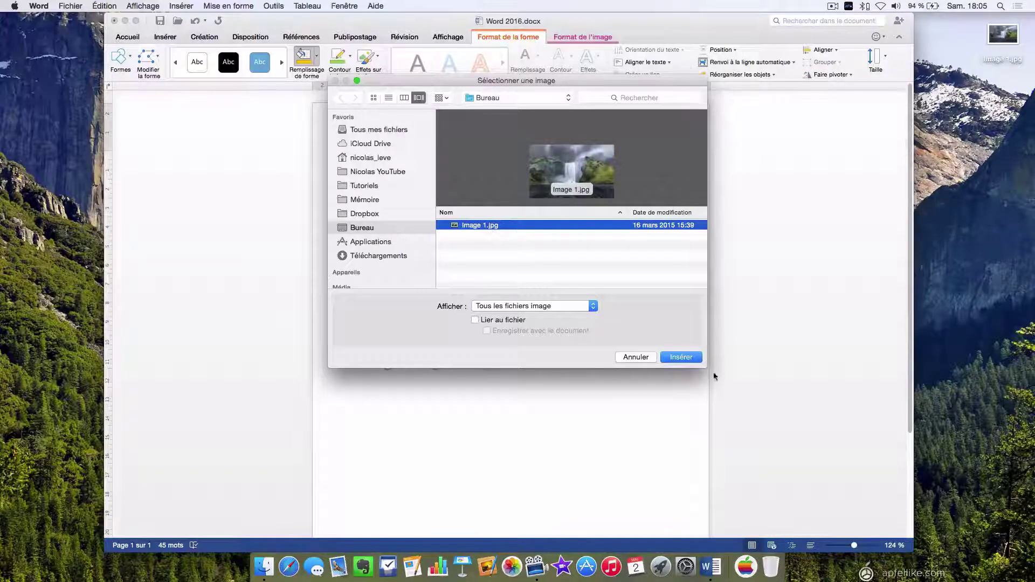
pyautogui.click(681, 357)
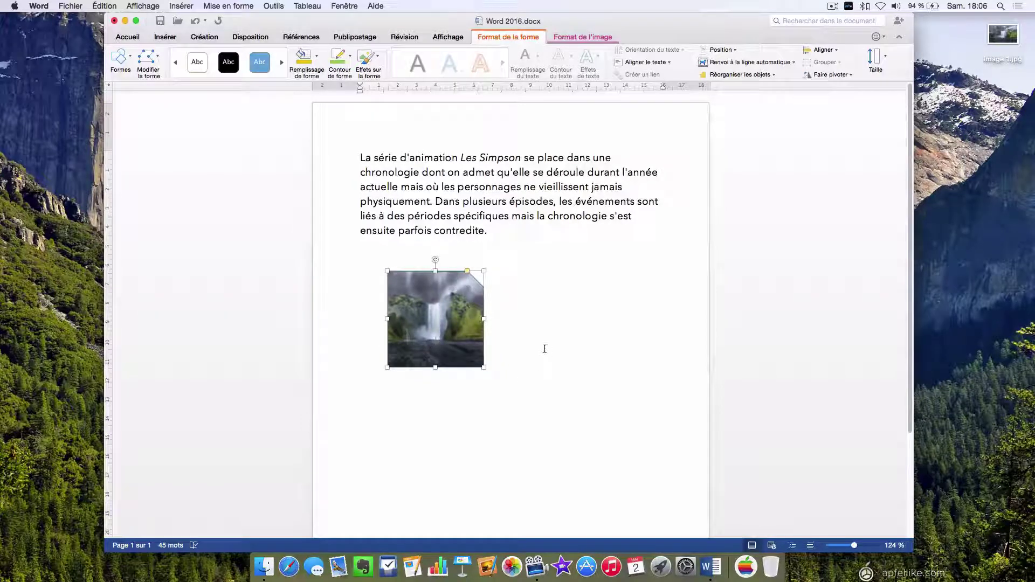
pyautogui.click(304, 57)
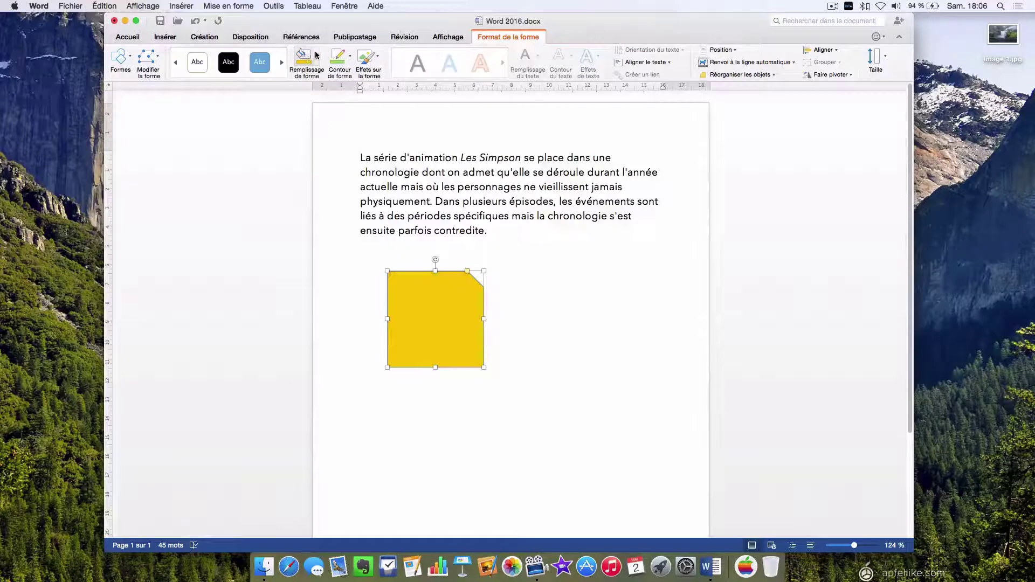
# Open Dégradé > Autres dégradés… in the Format de la forme pane and collapse the Trait section.
pyautogui.click(317, 55)
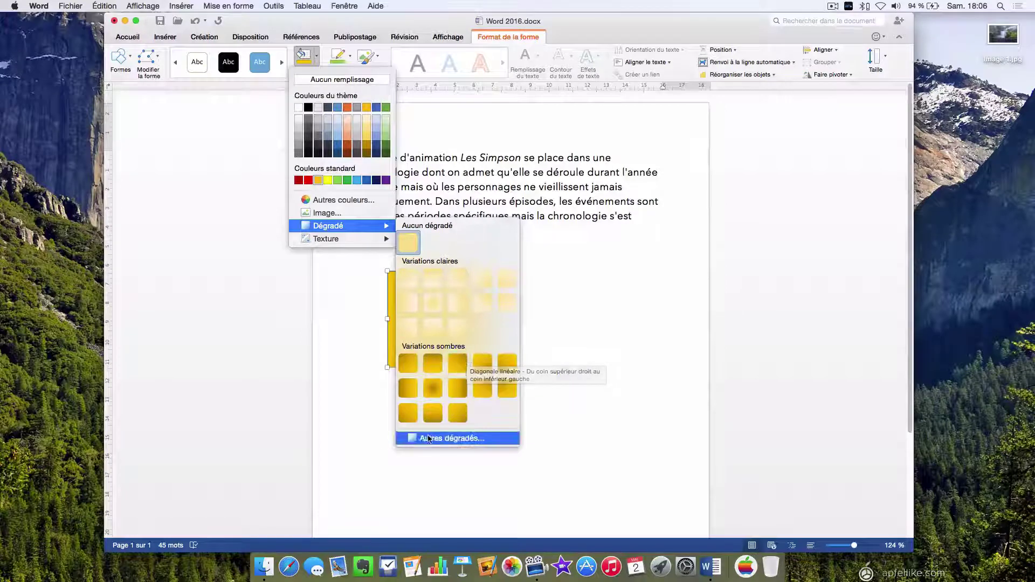
pyautogui.click(457, 438)
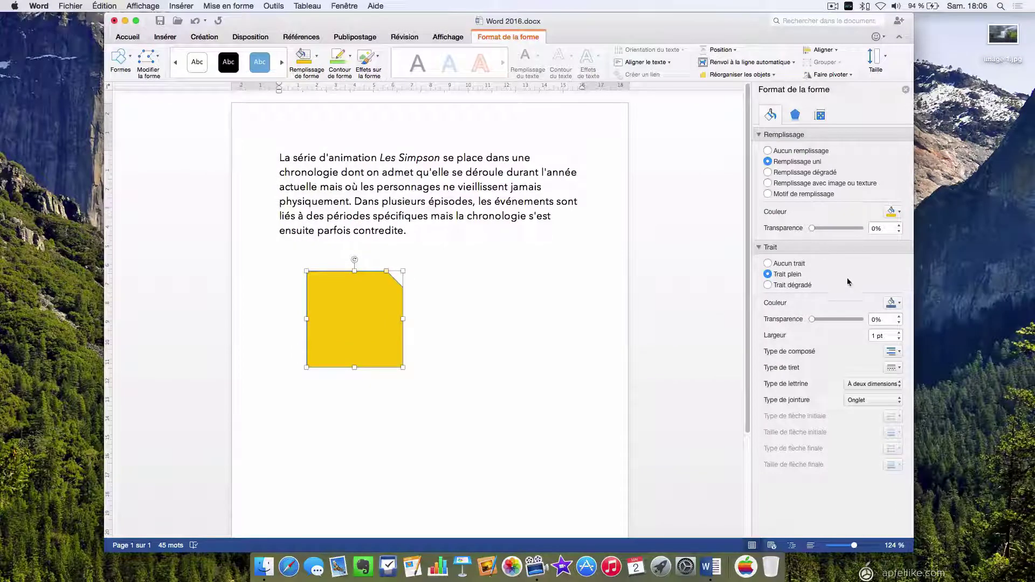
pyautogui.click(761, 248)
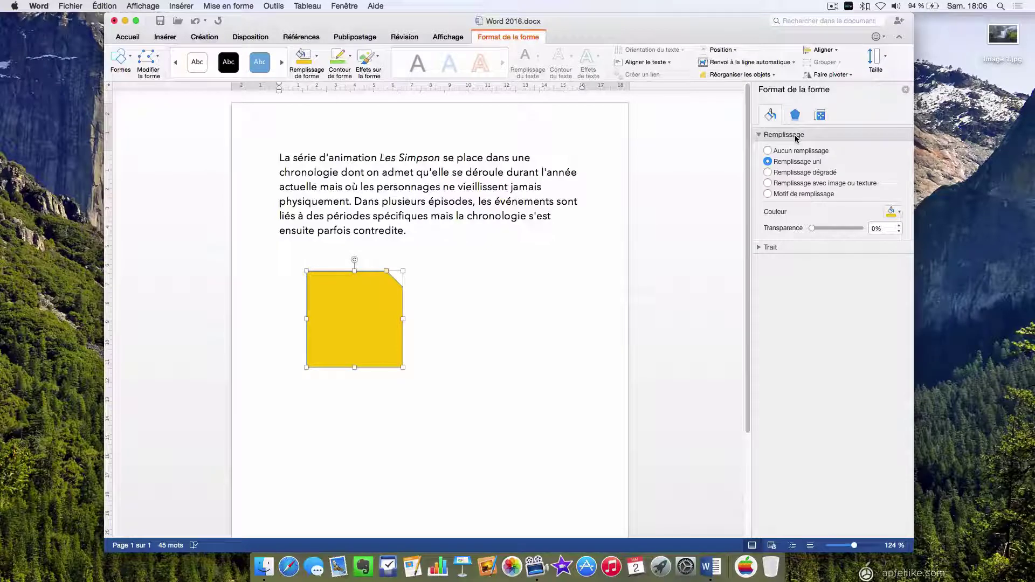
# Switch the fill to a gradient and try the Radial and Rectangulaire gradient types.
pyautogui.click(768, 173)
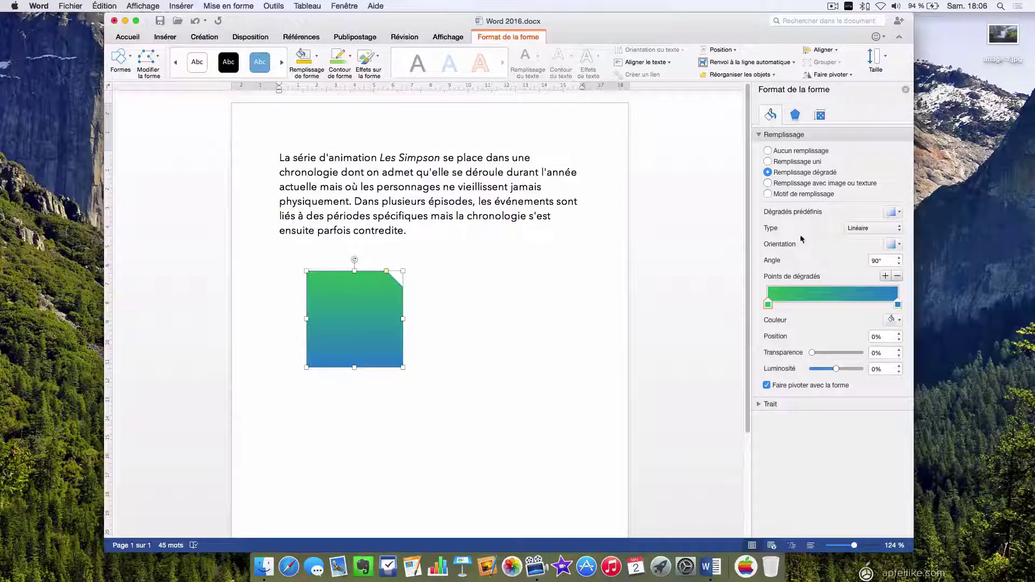
pyautogui.click(867, 229)
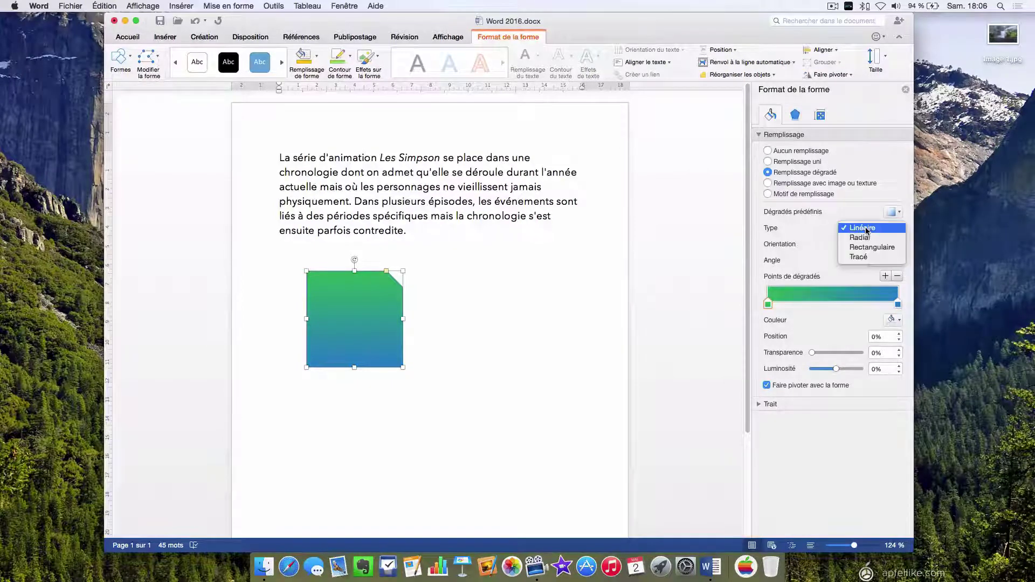
pyautogui.click(873, 258)
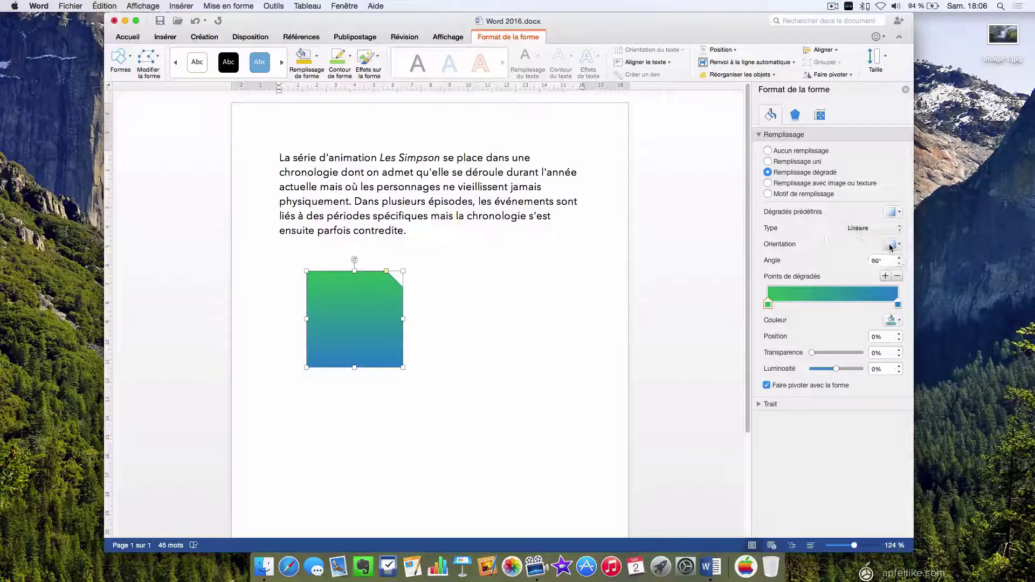
pyautogui.click(890, 245)
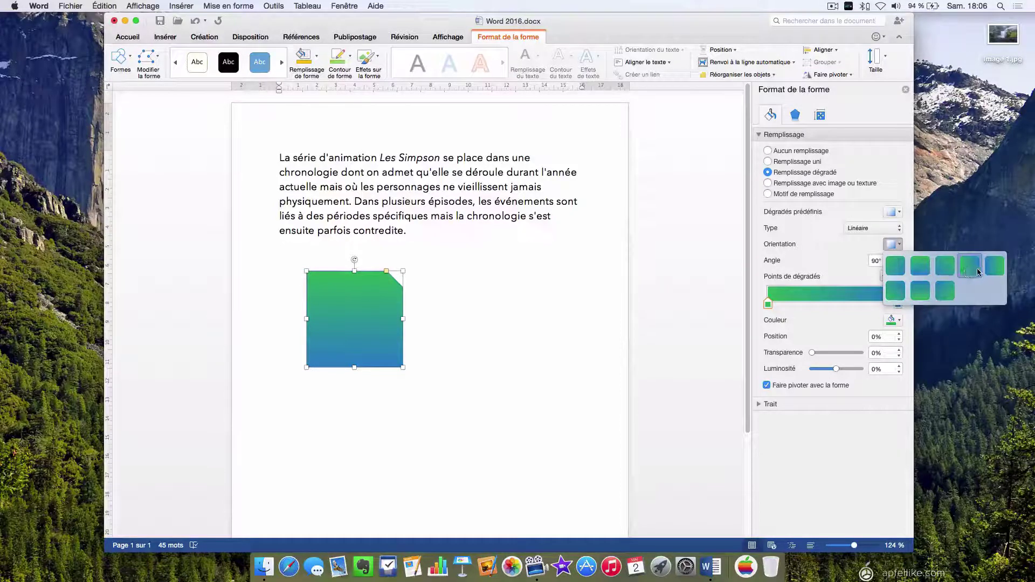
pyautogui.click(883, 231)
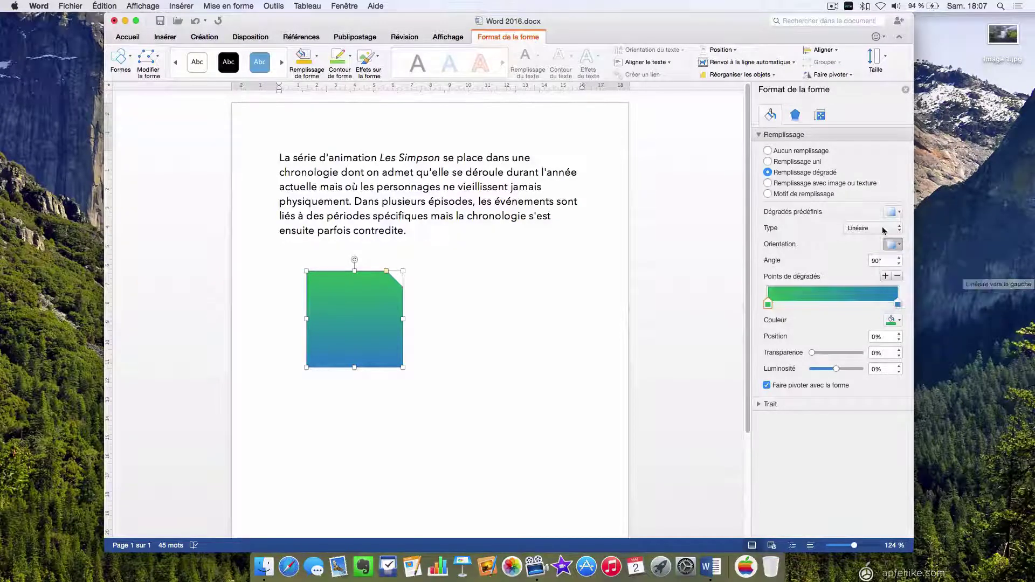
pyautogui.click(884, 230)
pyautogui.click(865, 237)
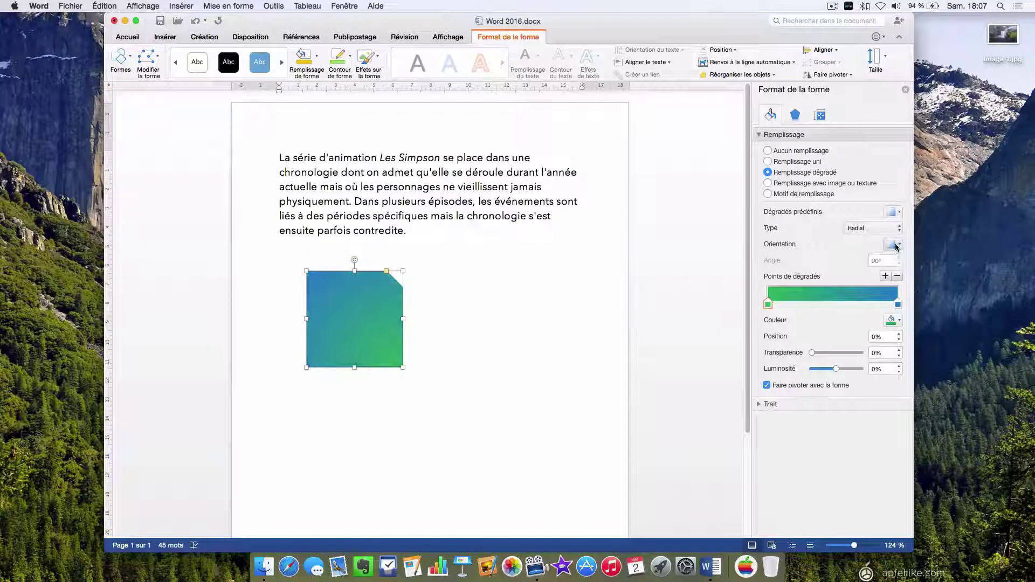
pyautogui.click(898, 246)
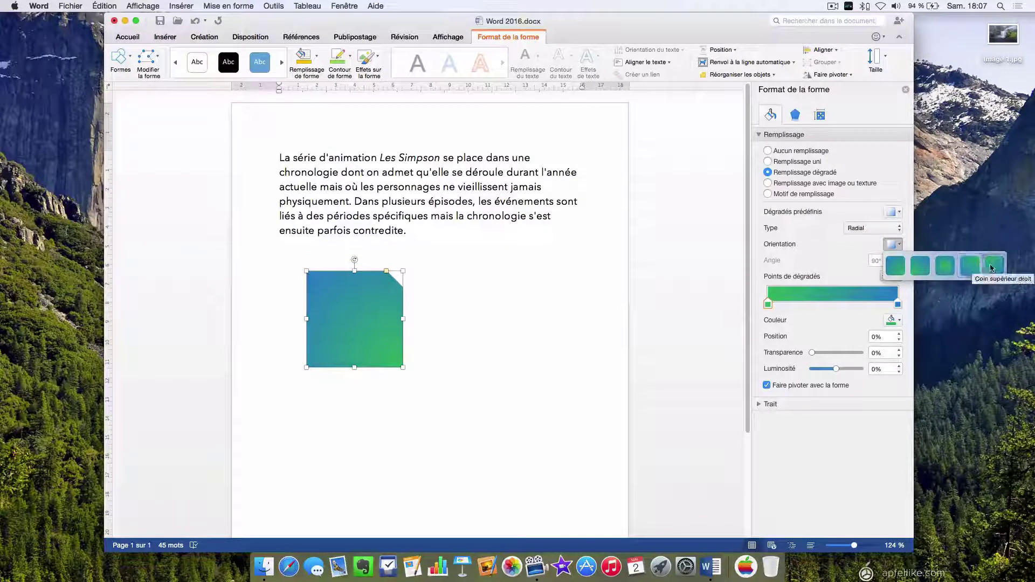
pyautogui.click(894, 235)
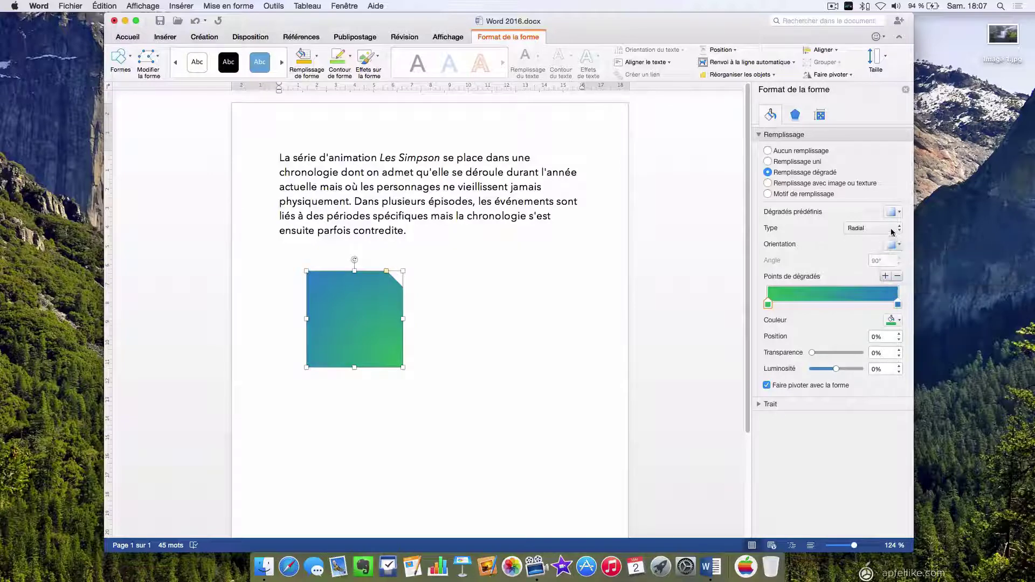
pyautogui.click(884, 228)
pyautogui.click(879, 239)
pyautogui.click(895, 245)
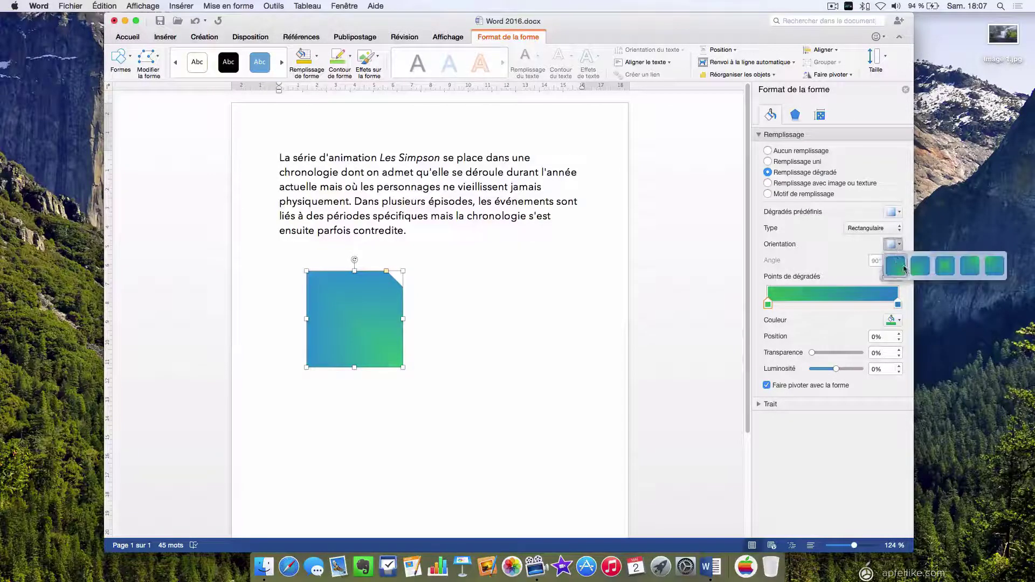
# Set the gradient type back to Linéaire with a left-to-right 0° orientation.
pyautogui.click(876, 229)
pyautogui.click(872, 228)
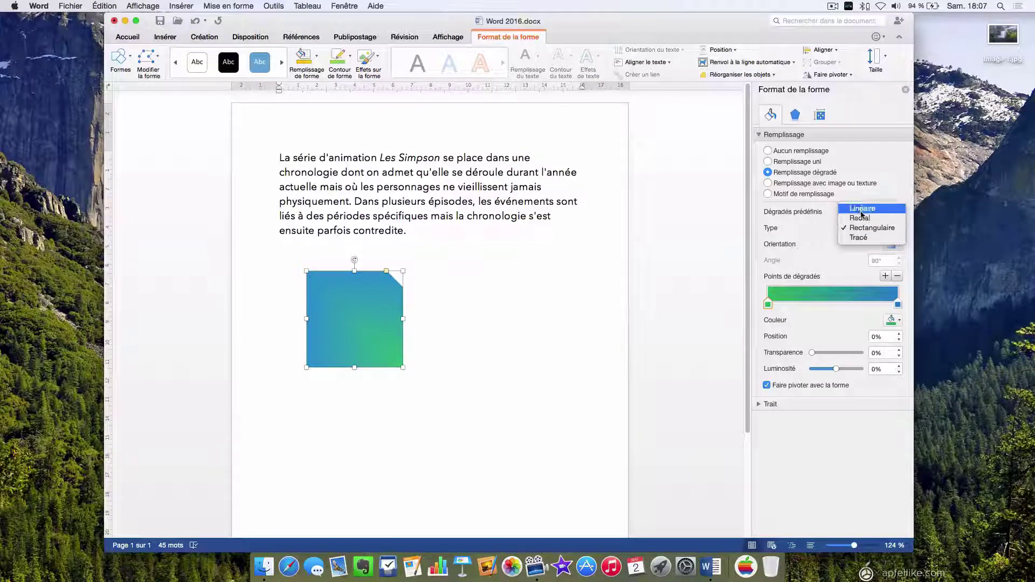
pyautogui.click(862, 211)
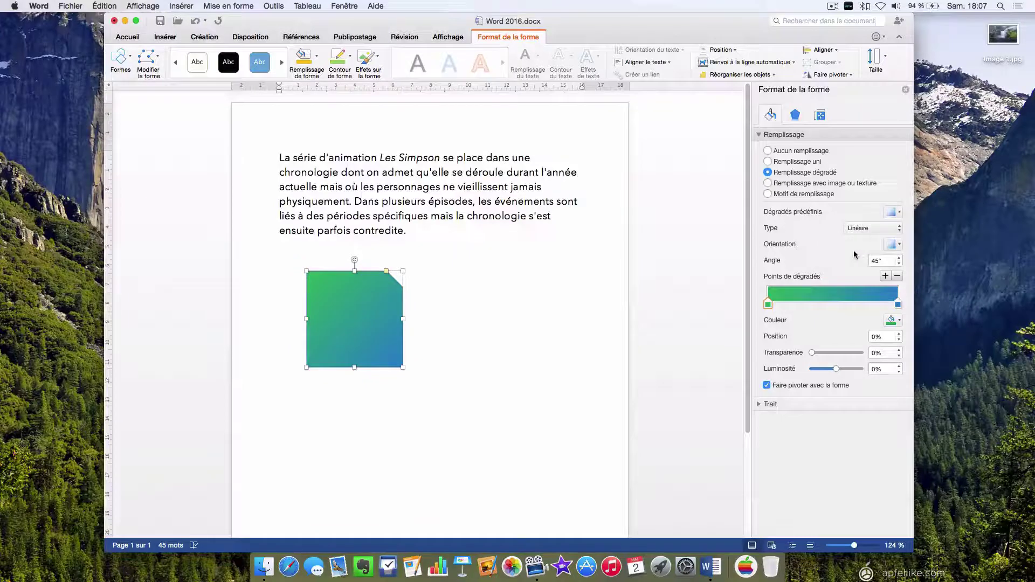
pyautogui.click(893, 246)
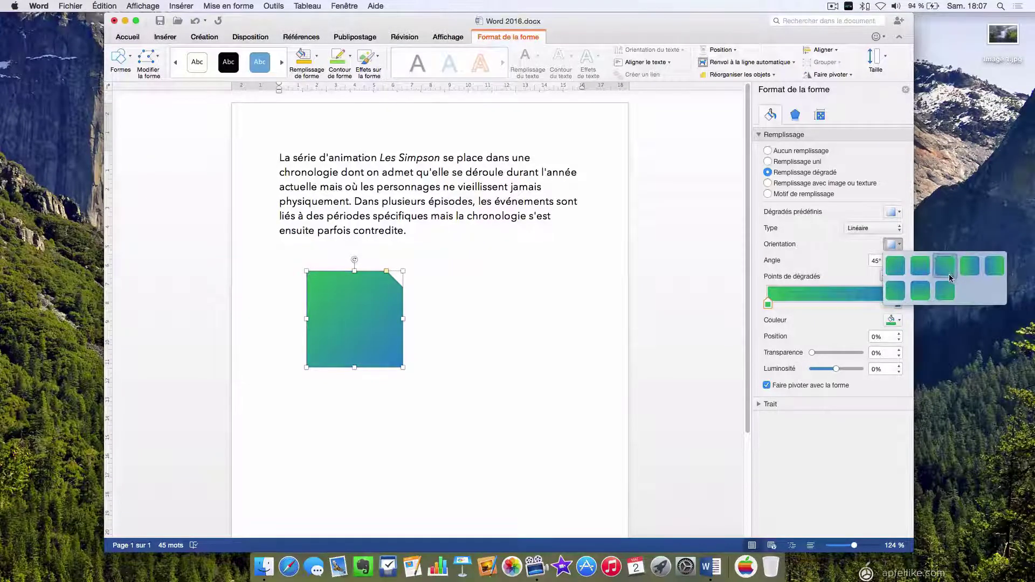
pyautogui.click(968, 267)
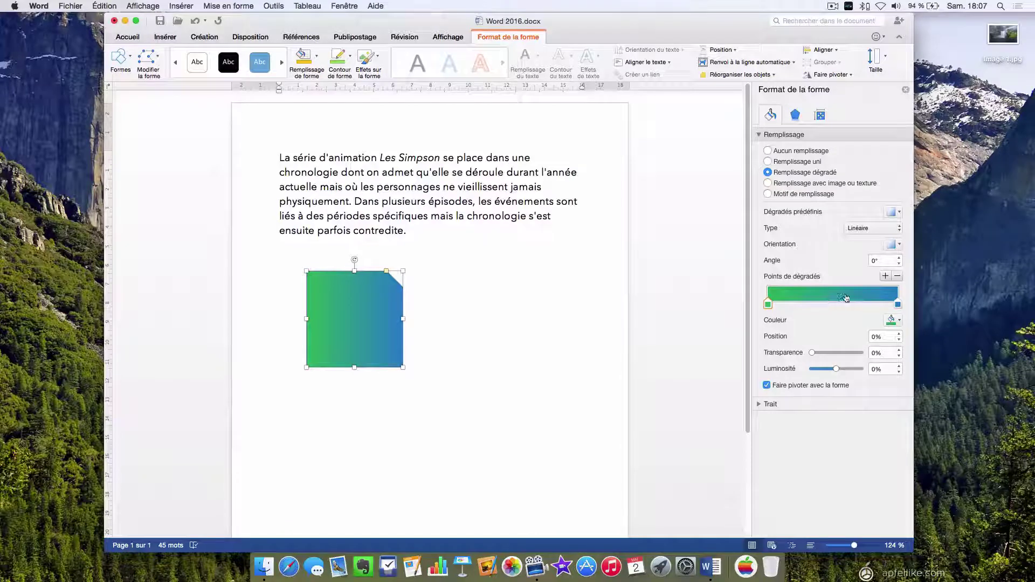
# Remove the extra middle stop and make the left gradient stop yellow at full opacity.
pyautogui.click(885, 277)
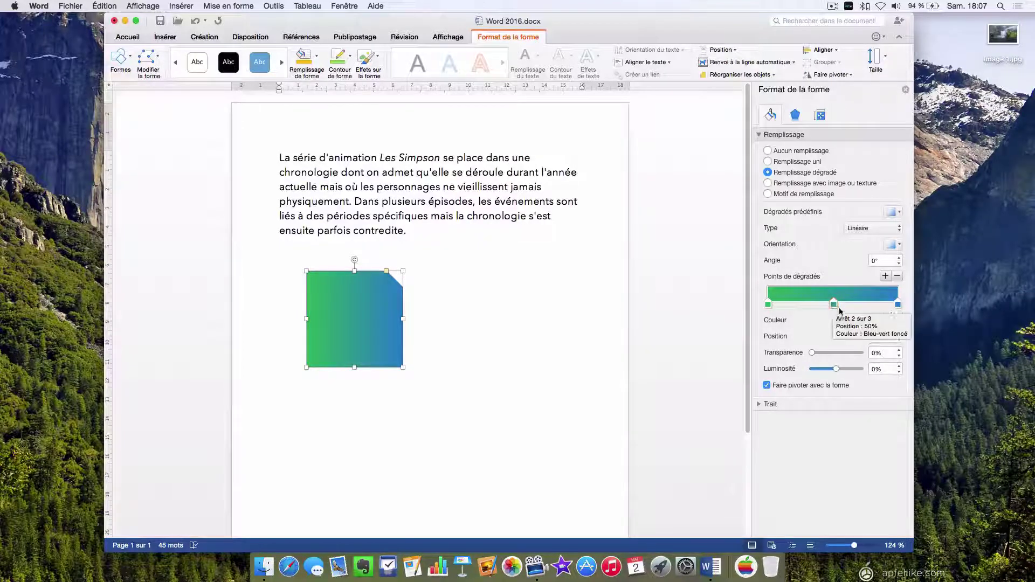
pyautogui.click(898, 277)
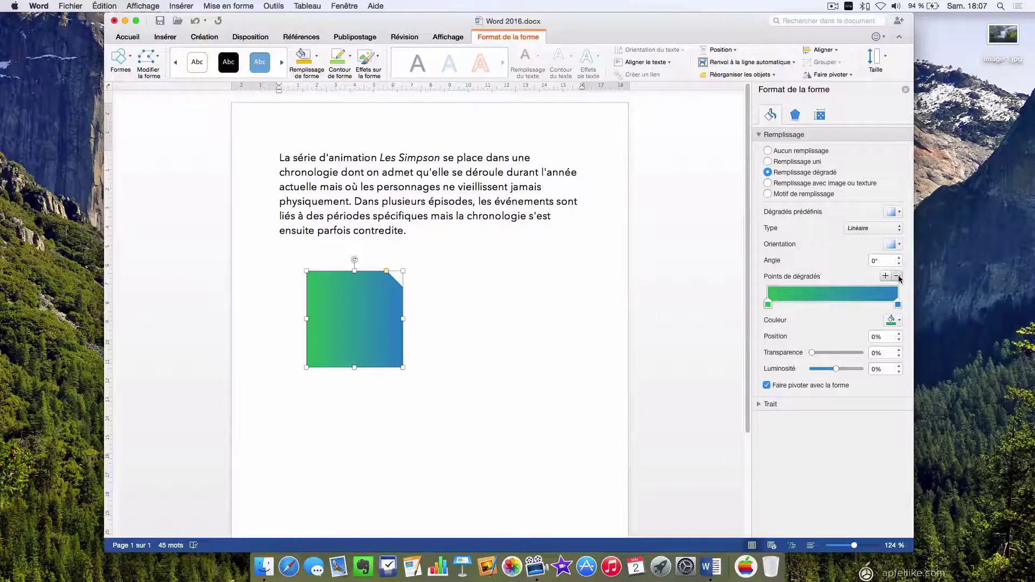
pyautogui.click(768, 304)
pyautogui.click(892, 322)
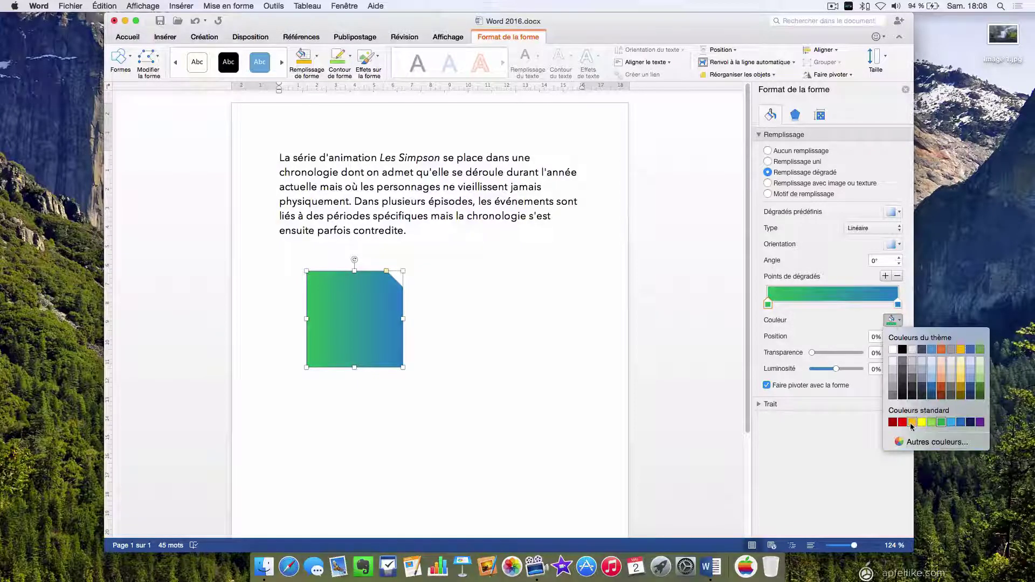
pyautogui.click(911, 424)
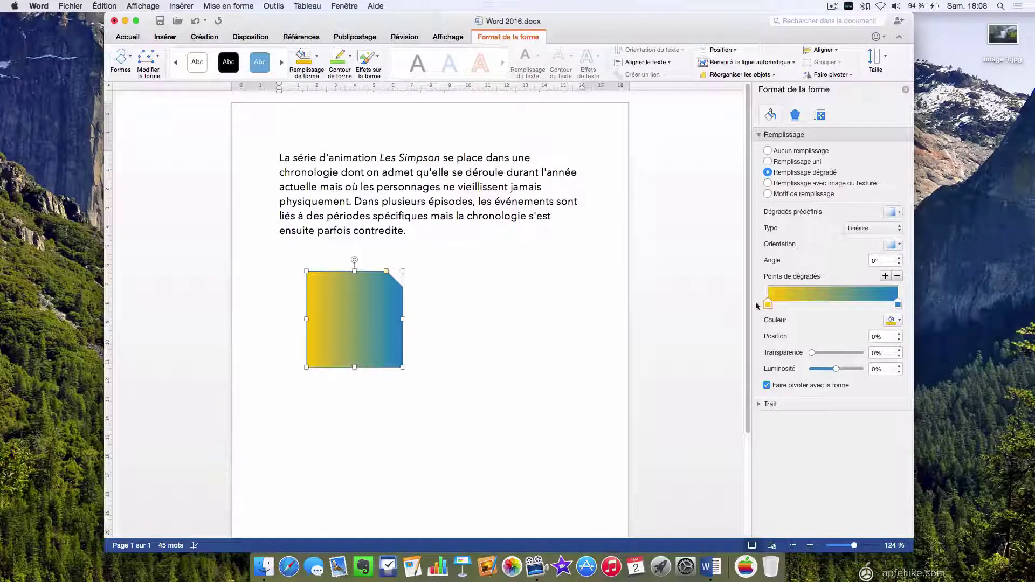
pyautogui.moveTo(768, 305)
pyautogui.mouseDown()
pyautogui.moveTo(777, 307)
pyautogui.moveTo(768, 305)
pyautogui.mouseUp()
pyautogui.click(863, 354)
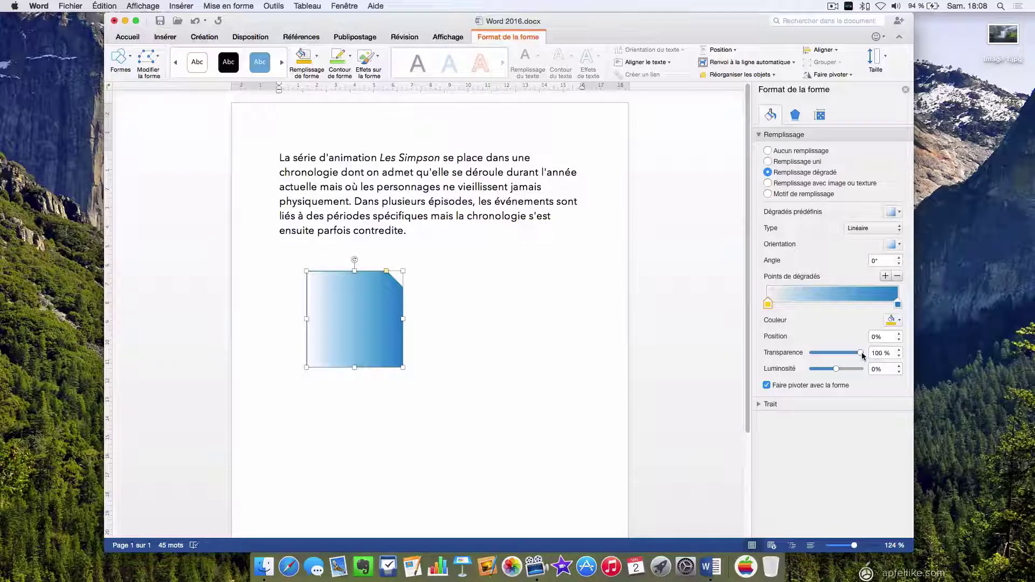
pyautogui.click(811, 354)
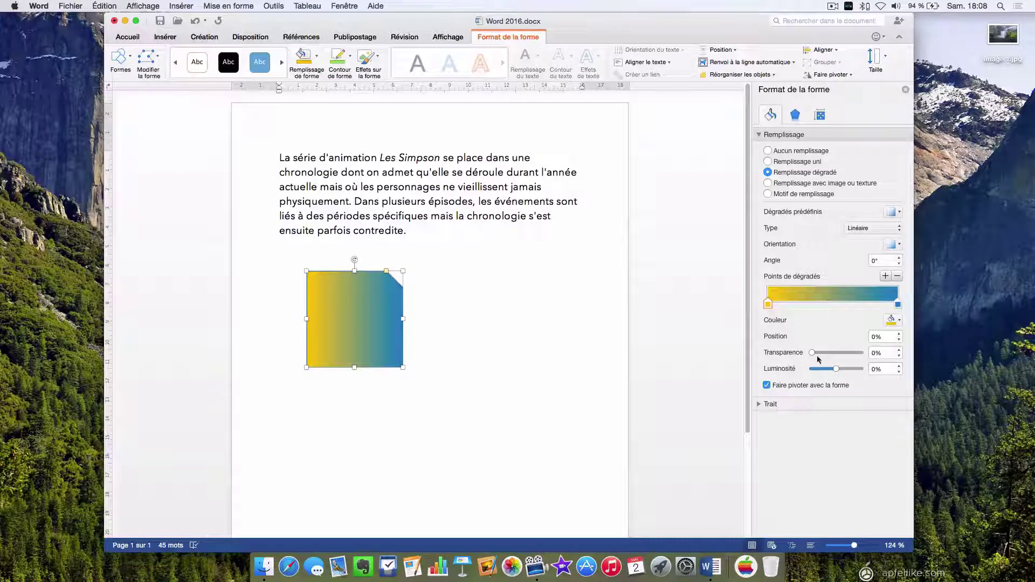
# Make the right gradient stop green, set a vertical 270° orientation, and collapse Remplissage.
pyautogui.click(898, 304)
pyautogui.click(891, 321)
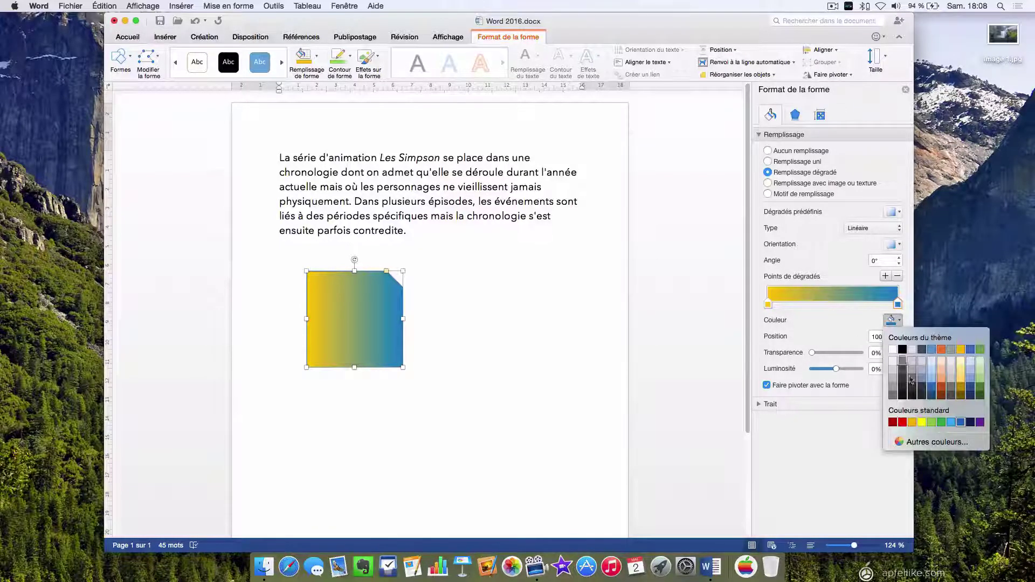
pyautogui.click(940, 423)
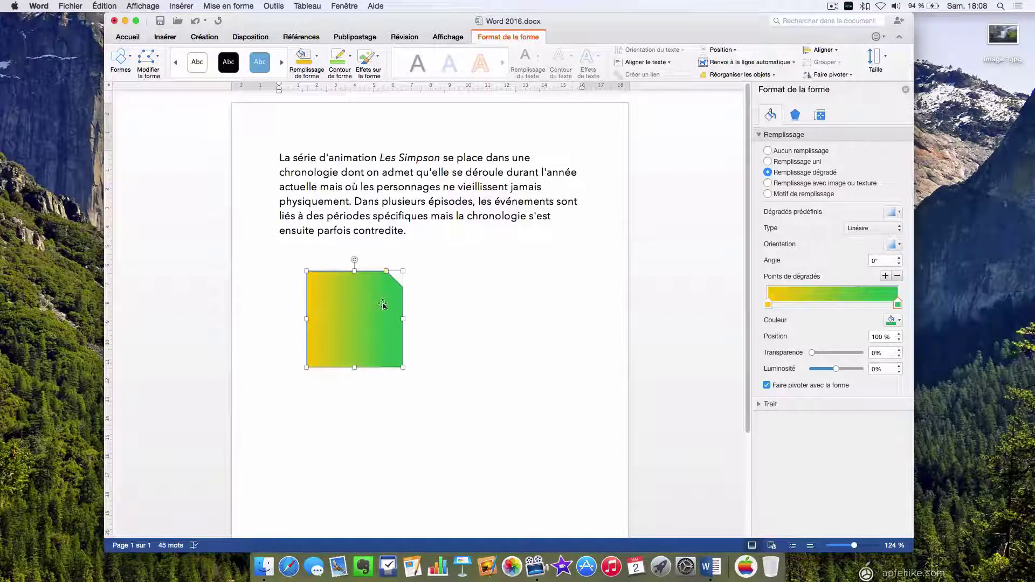
pyautogui.click(898, 244)
pyautogui.click(919, 290)
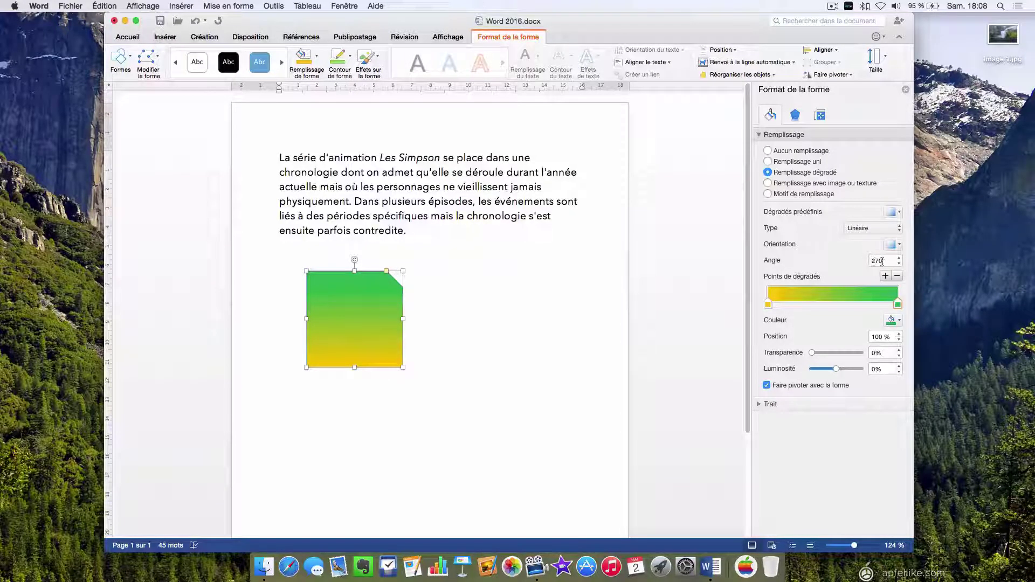
pyautogui.click(760, 135)
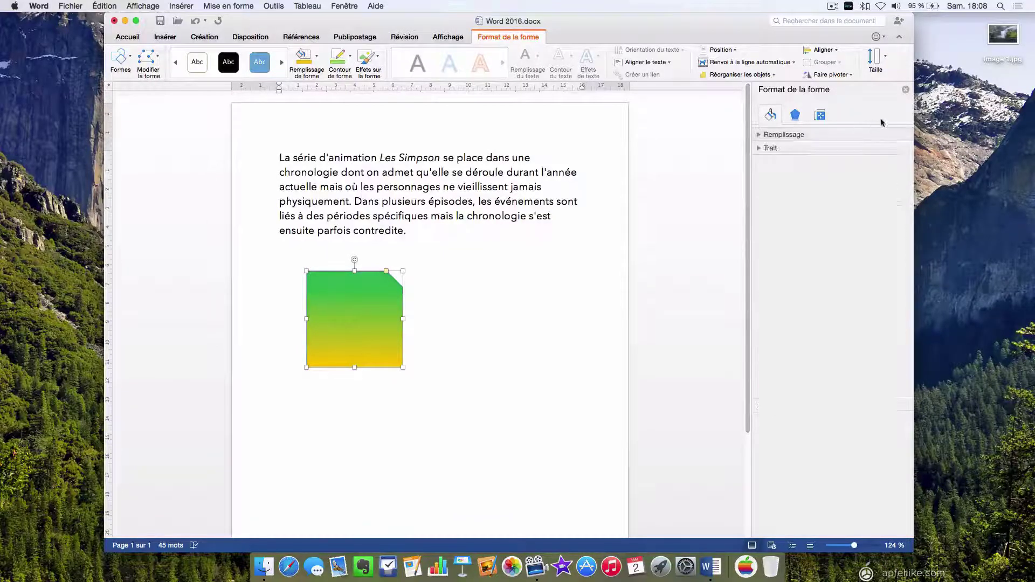
# Give the shape a Bleu clair outline and bring up its Trait line settings via Autres lignes….
pyautogui.click(906, 90)
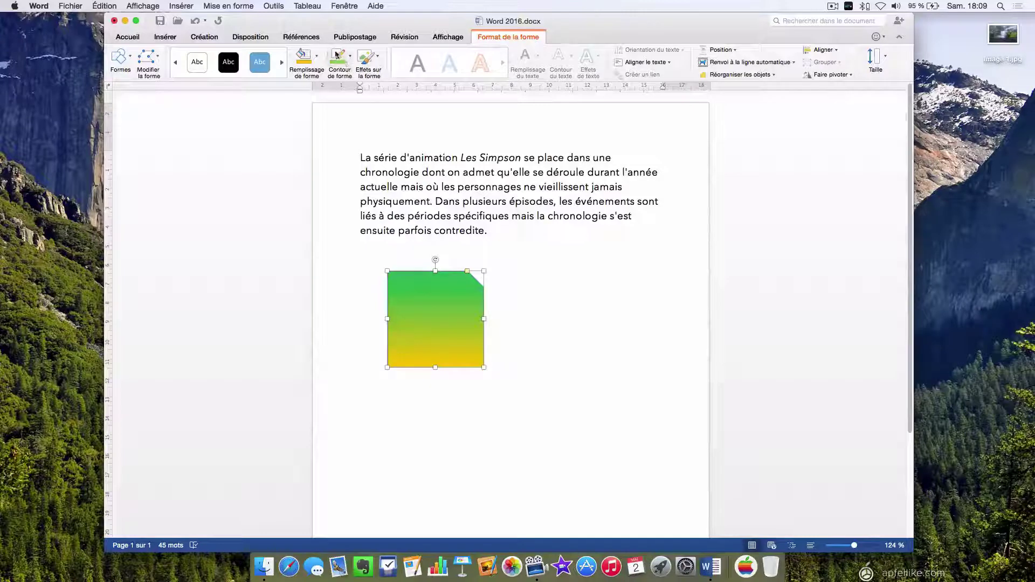
pyautogui.click(351, 59)
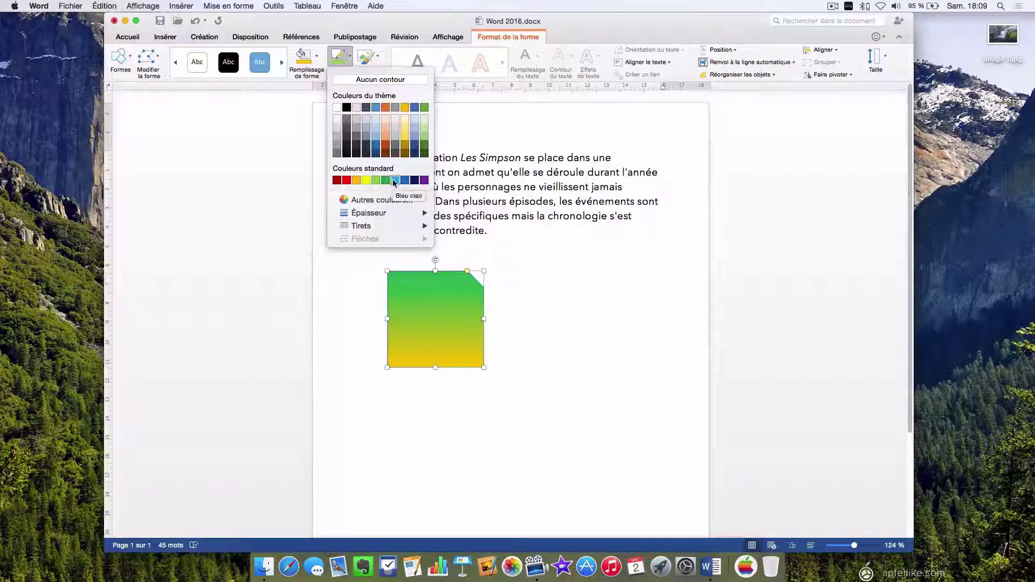
pyautogui.click(397, 182)
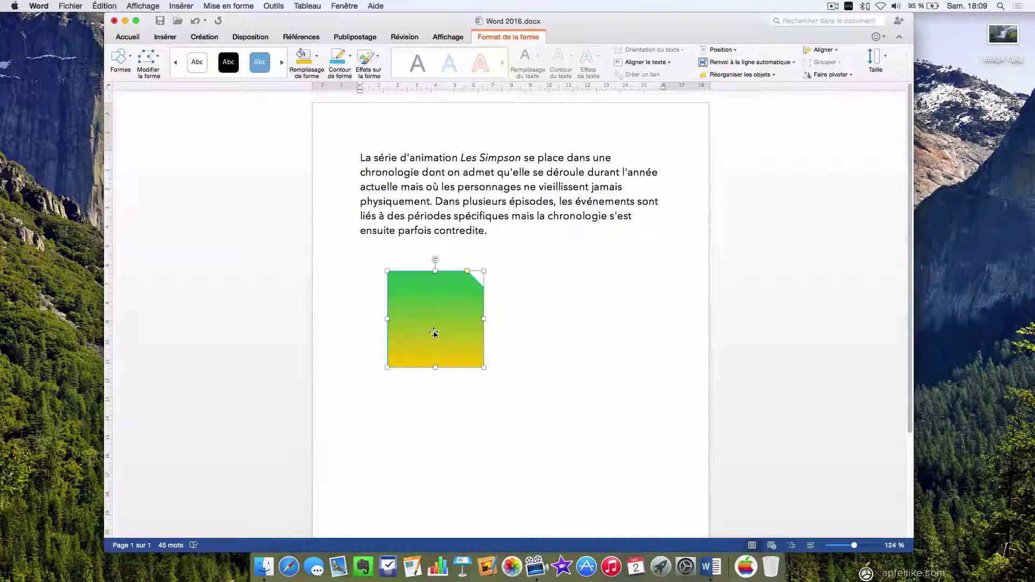
pyautogui.click(351, 56)
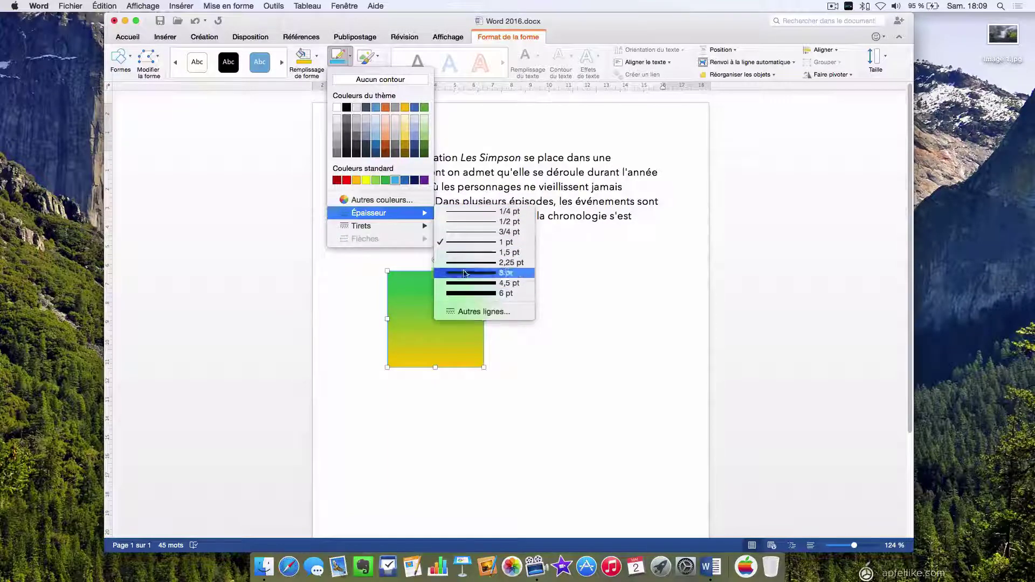
pyautogui.moveTo(377, 226)
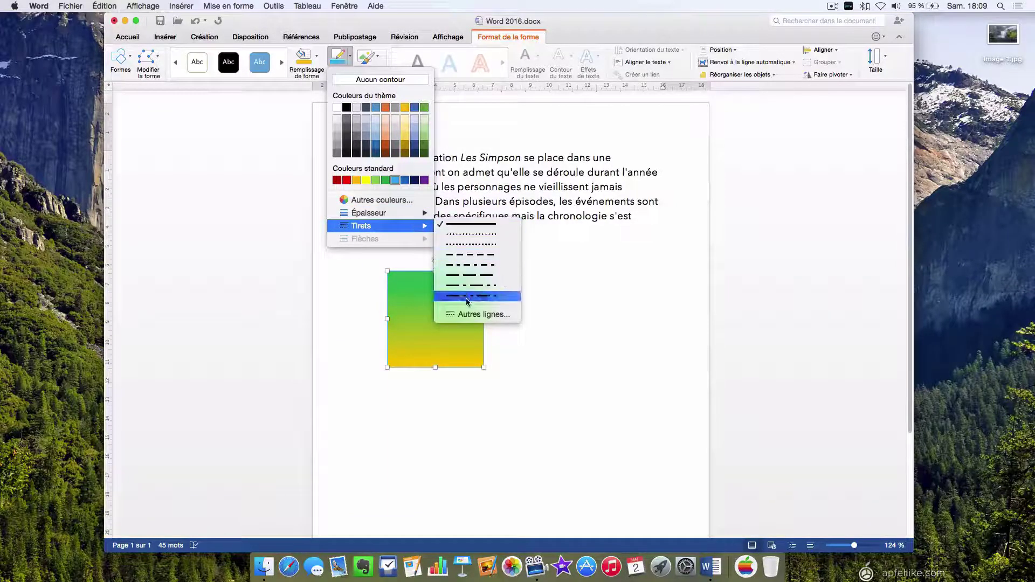
pyautogui.click(491, 315)
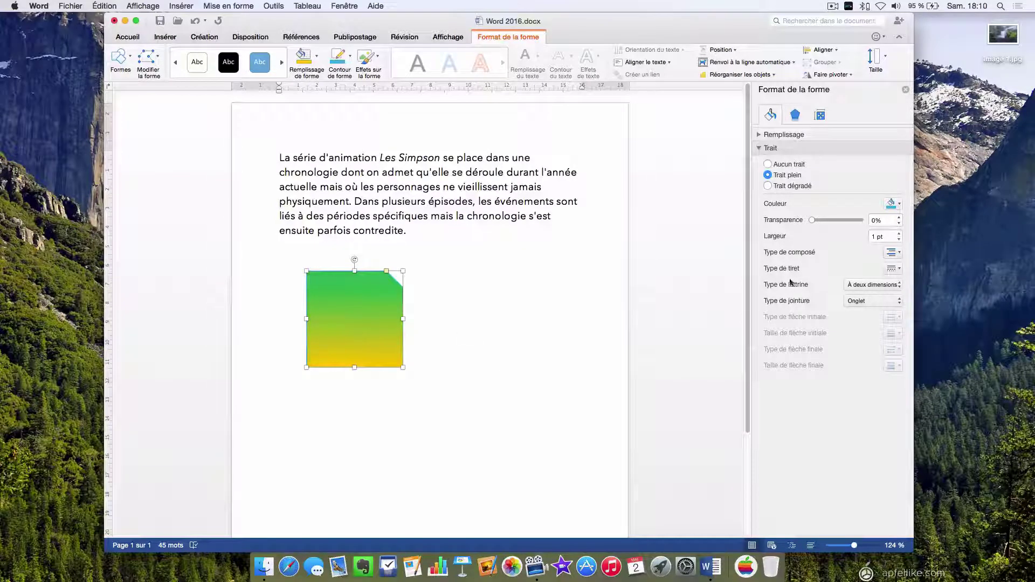
# Keep the shape's outline a solid line in its current colour and set its width to 6 pt.
pyautogui.click(768, 186)
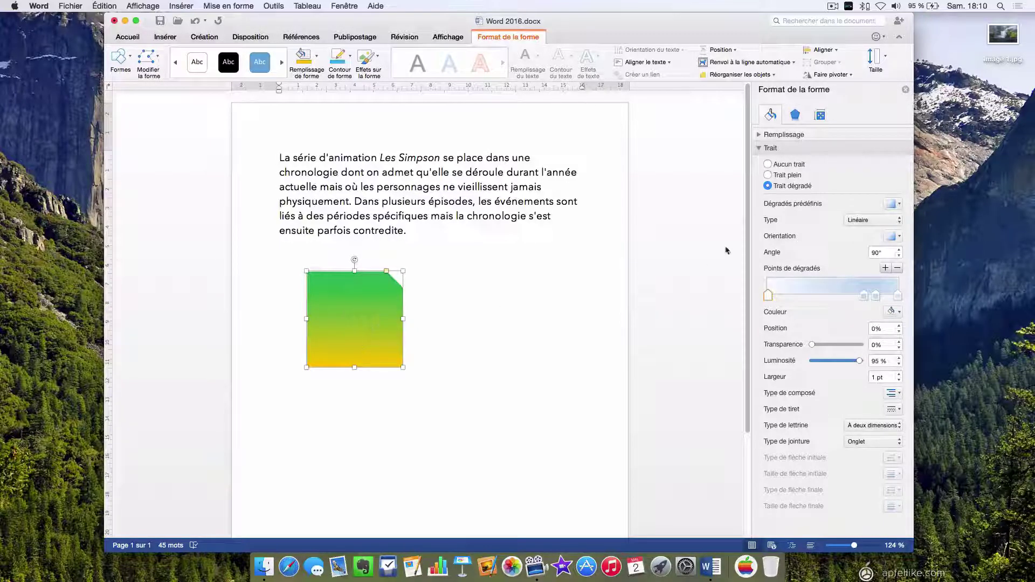
pyautogui.click(767, 176)
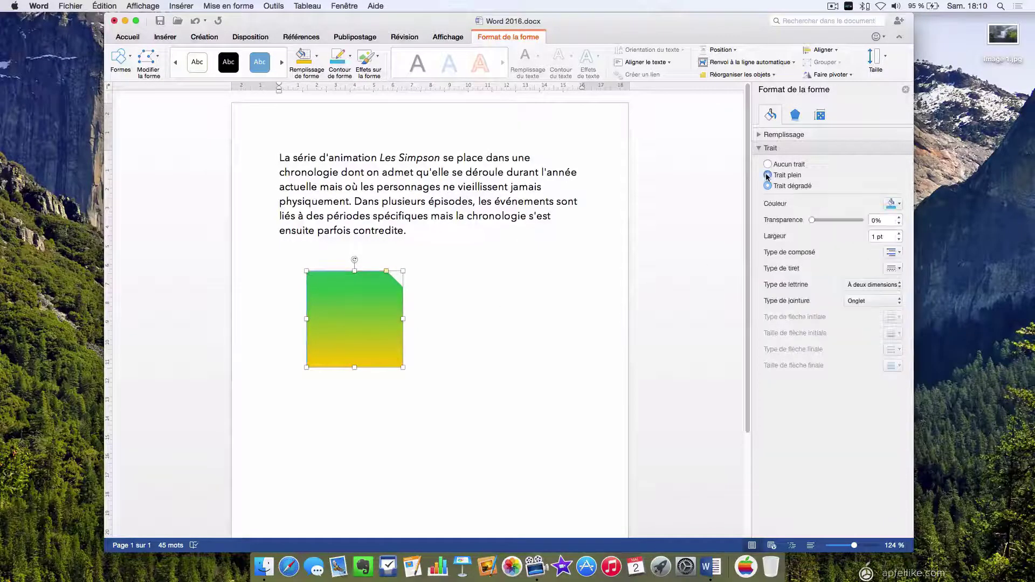
pyautogui.click(899, 205)
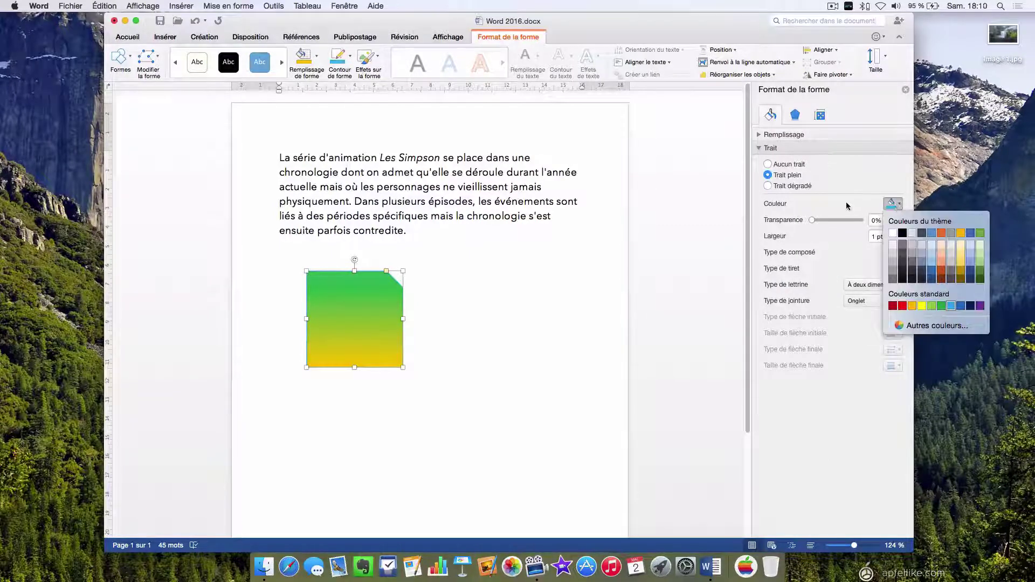
pyautogui.click(882, 205)
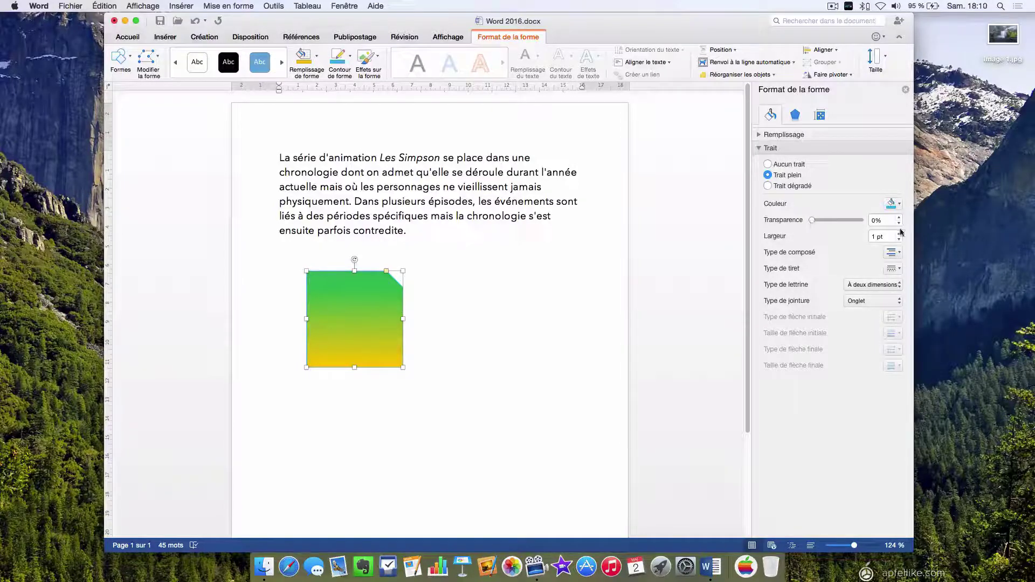
pyautogui.click(874, 236)
pyautogui.press('Delete')
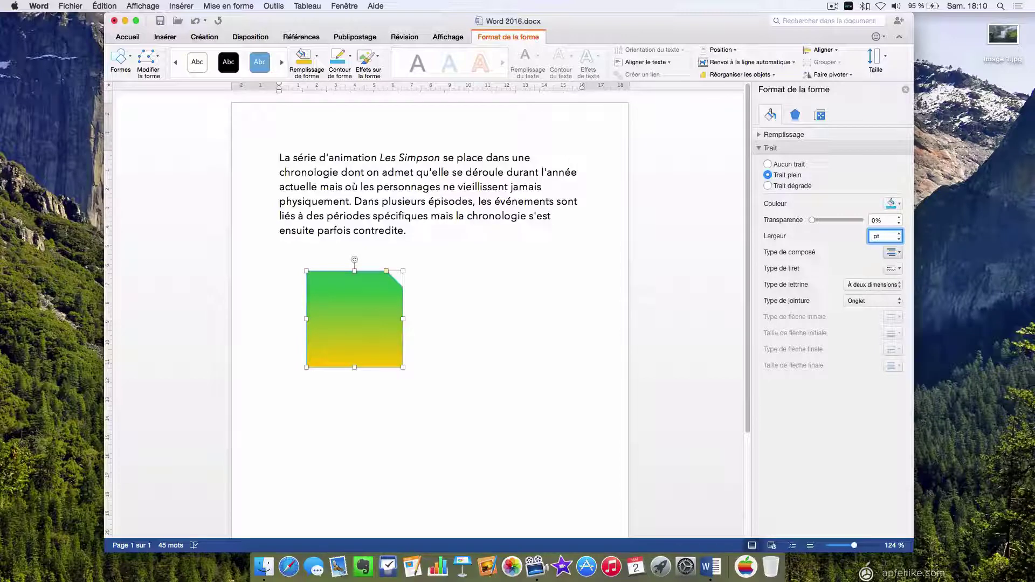
pyautogui.write('6')
pyautogui.press('Return')
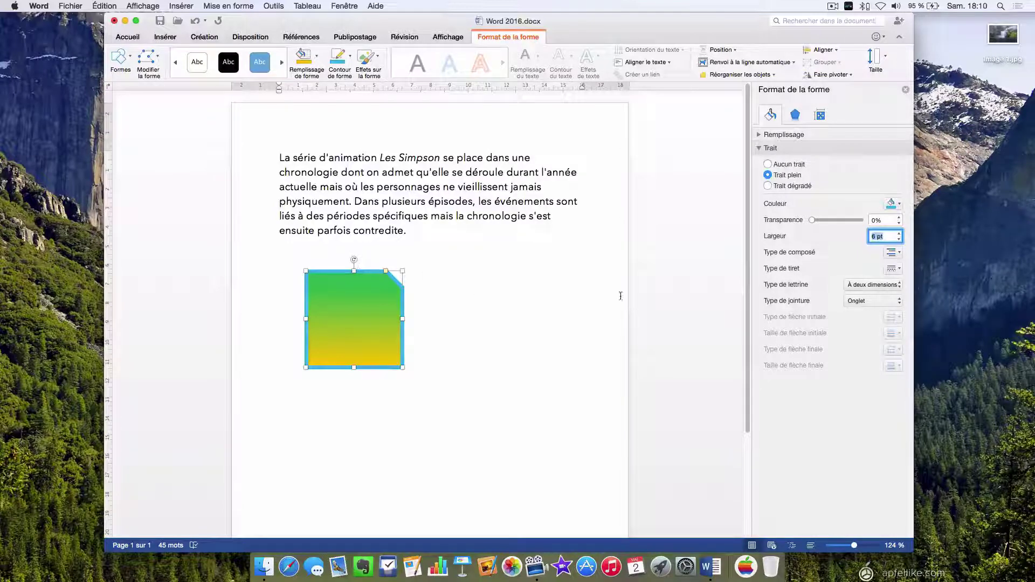
# Try a double compound outline on the shape, then revert it to a single line.
pyautogui.click(890, 255)
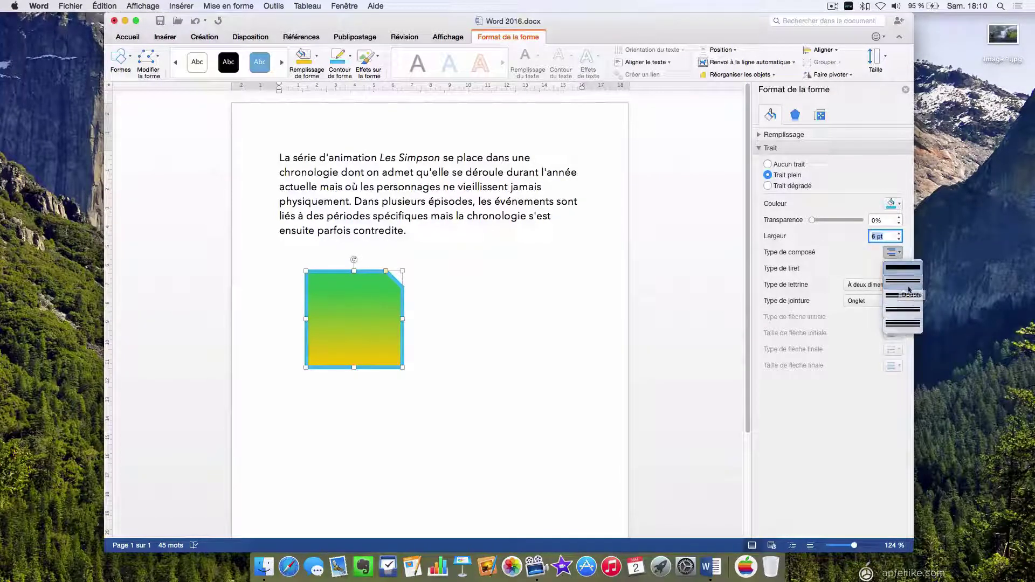
pyautogui.click(906, 285)
pyautogui.click(517, 351)
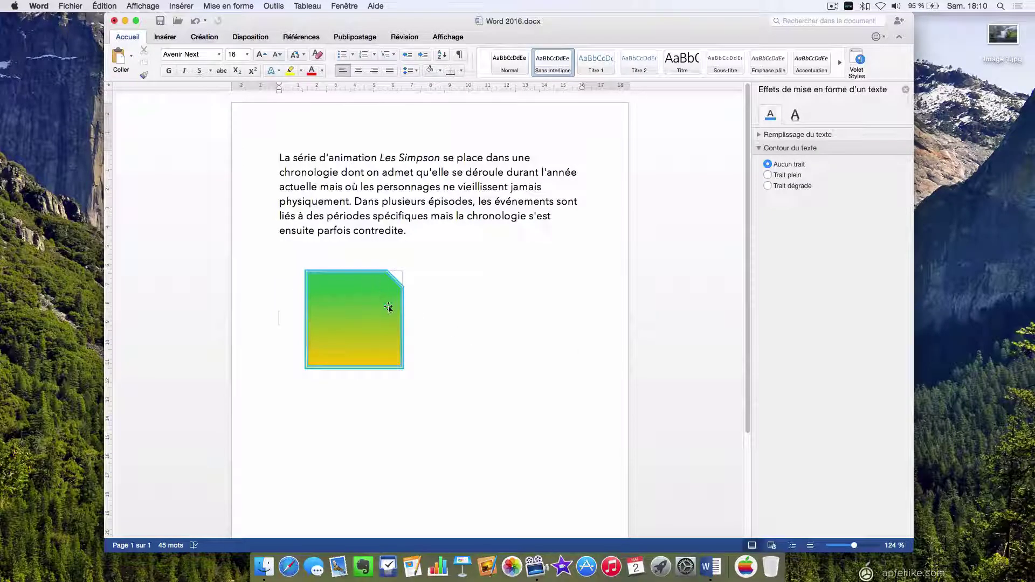
pyautogui.click(387, 308)
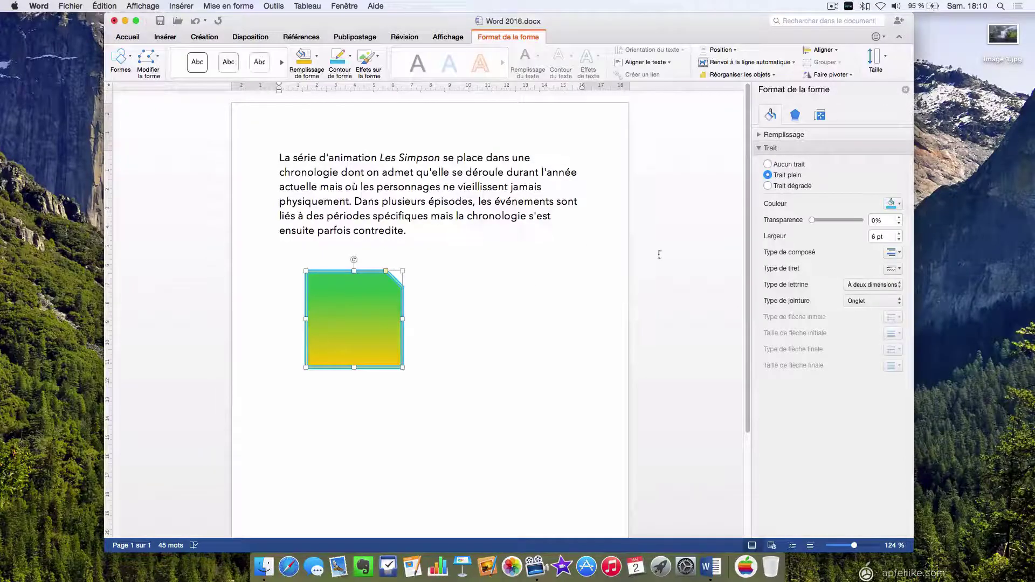
pyautogui.click(890, 254)
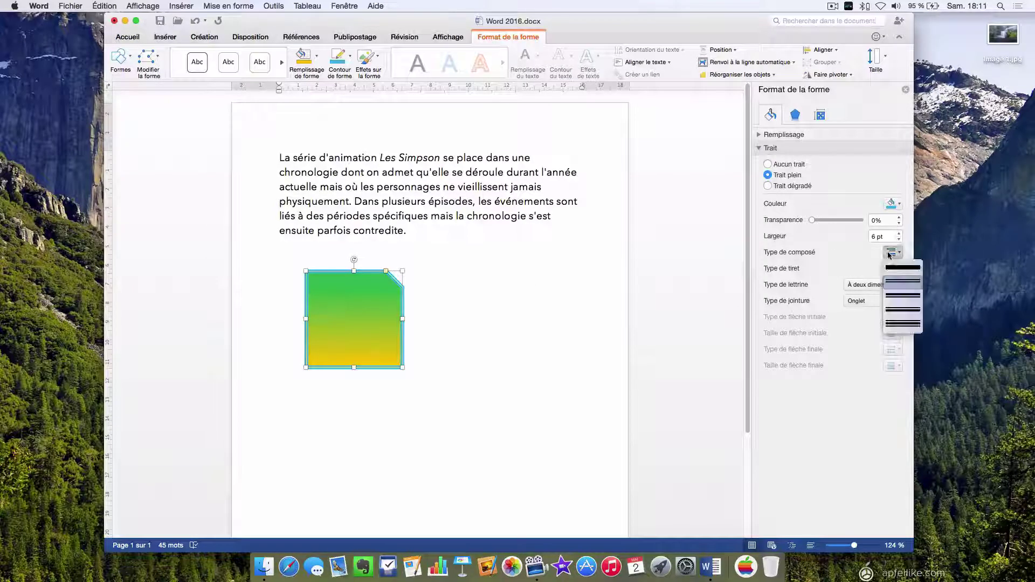
pyautogui.click(893, 268)
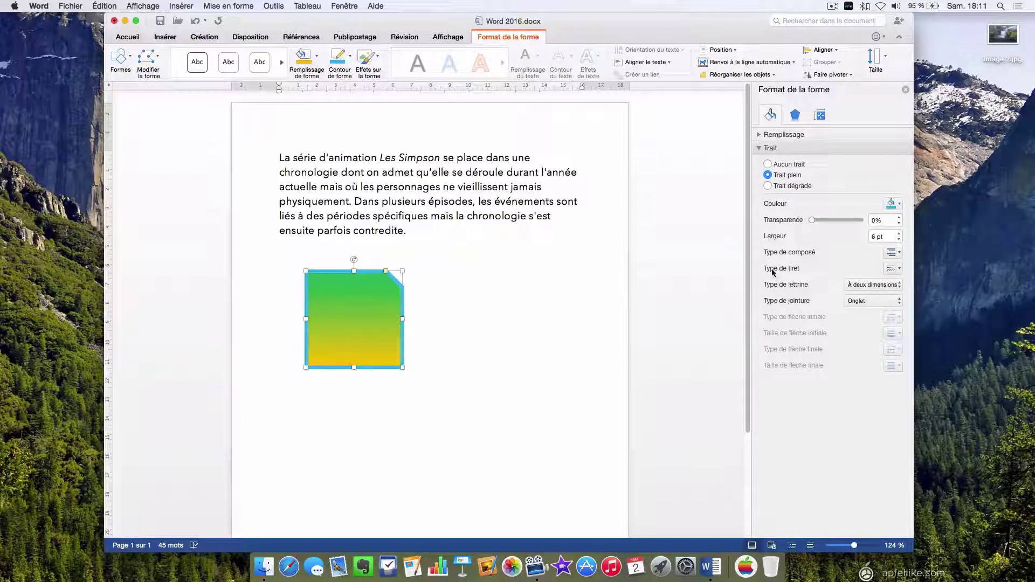
# Give the outline a square-dot dash style and widen it to 10 pt.
pyautogui.click(888, 270)
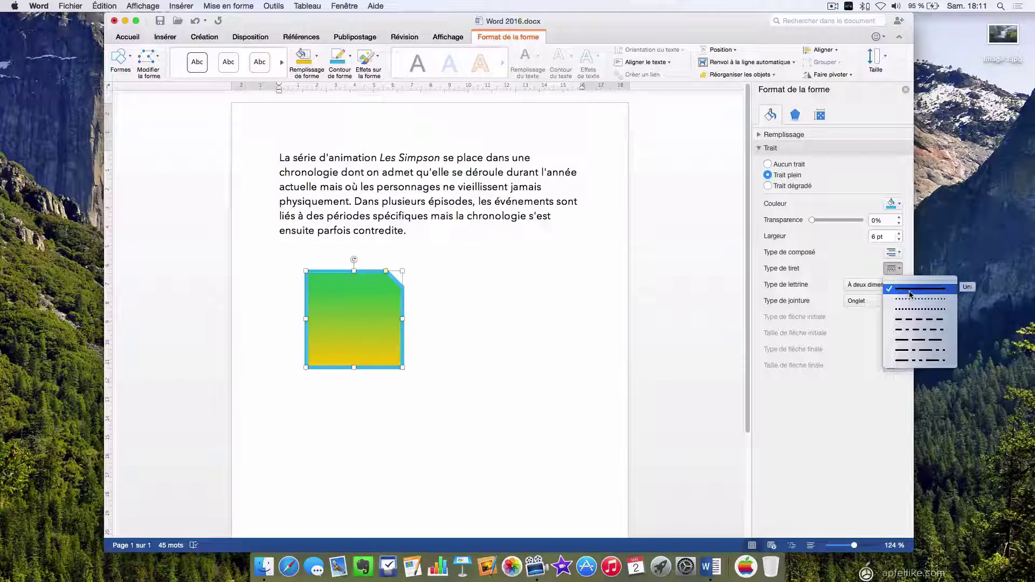
pyautogui.click(910, 321)
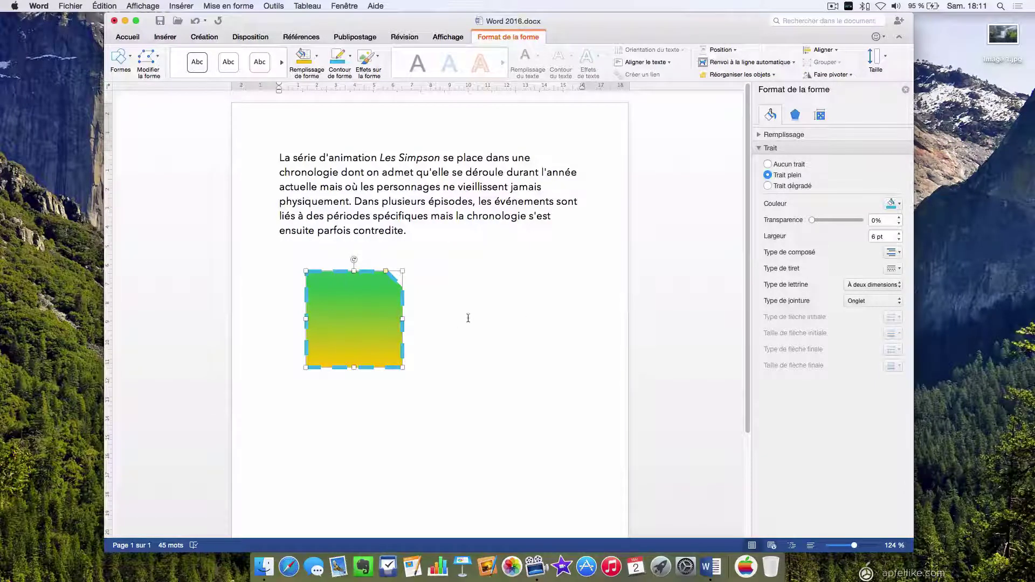
pyautogui.click(877, 237)
pyautogui.press('BackSpace')
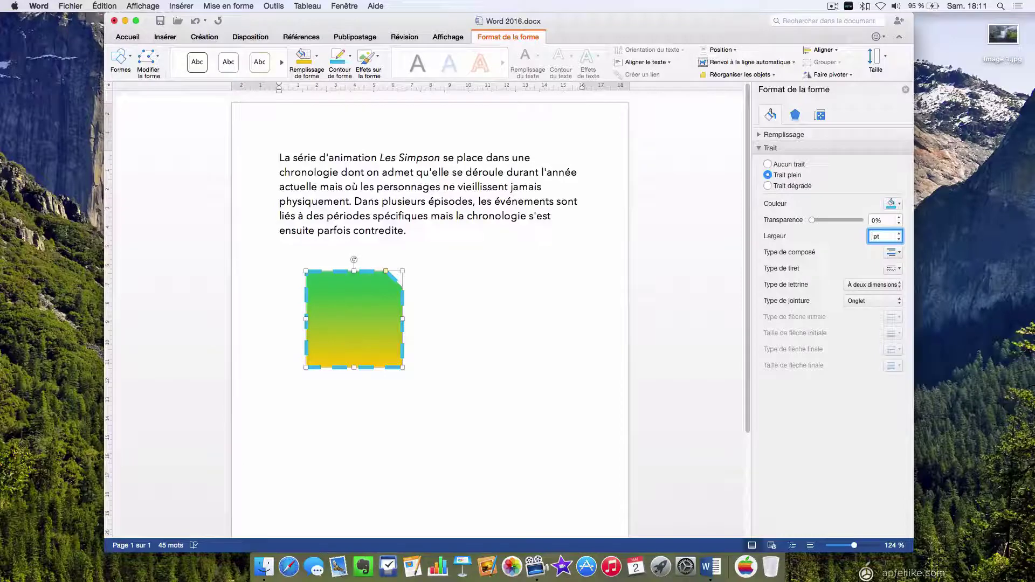
pyautogui.write('10')
pyautogui.press('Return')
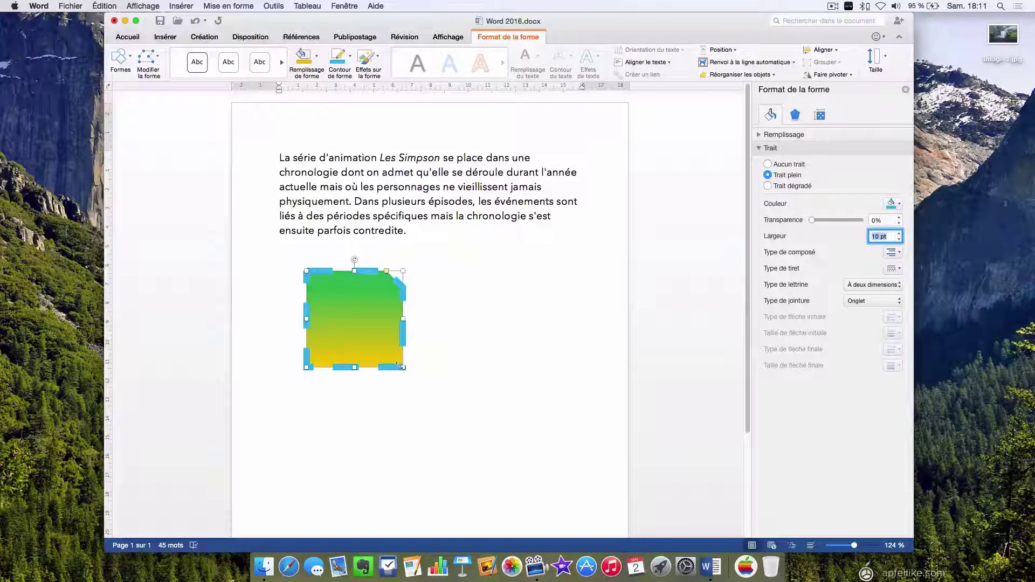
# Enlarge the shape to about double size; keep square caps and restore a solid outline.
pyautogui.moveTo(401, 367); pyautogui.dragTo(492, 457)
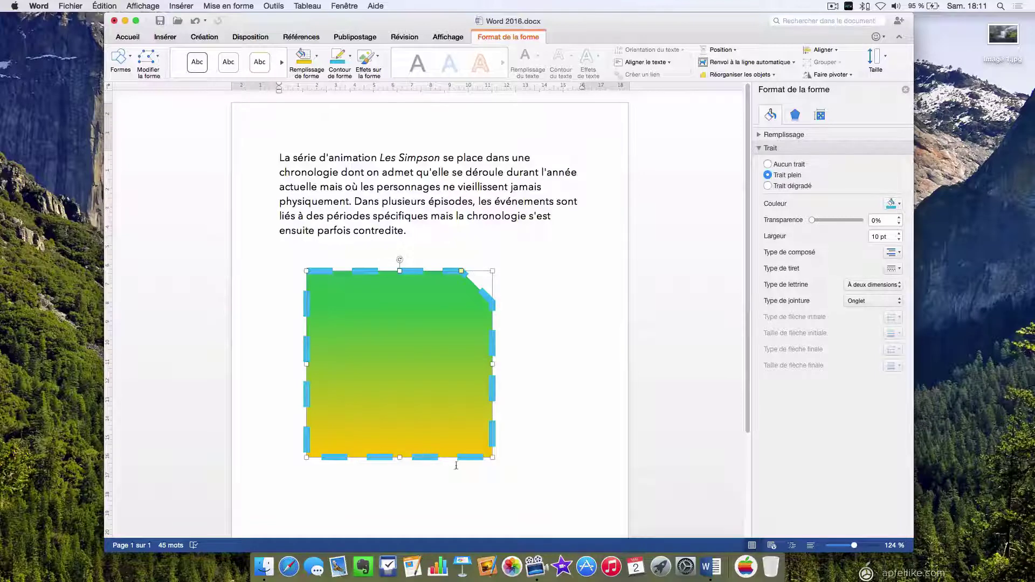
pyautogui.click(870, 284)
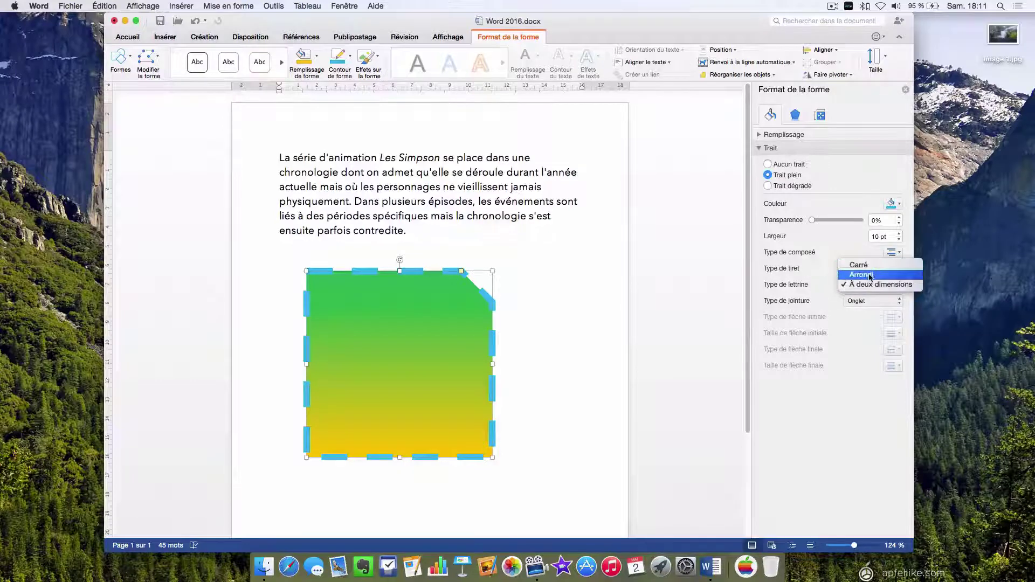
pyautogui.click(871, 275)
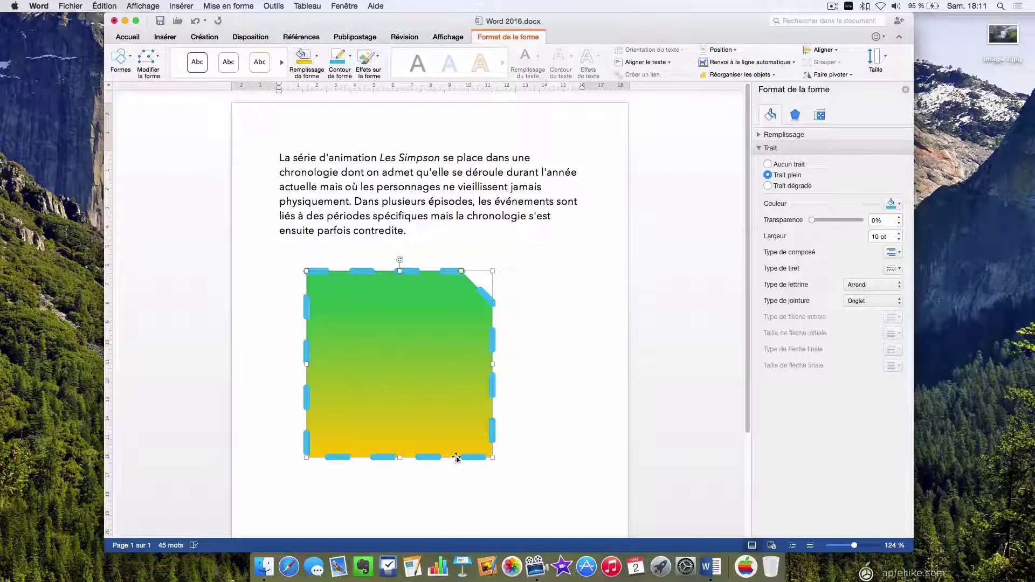
pyautogui.click(871, 284)
pyautogui.click(867, 280)
pyautogui.click(866, 280)
pyautogui.click(899, 268)
pyautogui.click(896, 286)
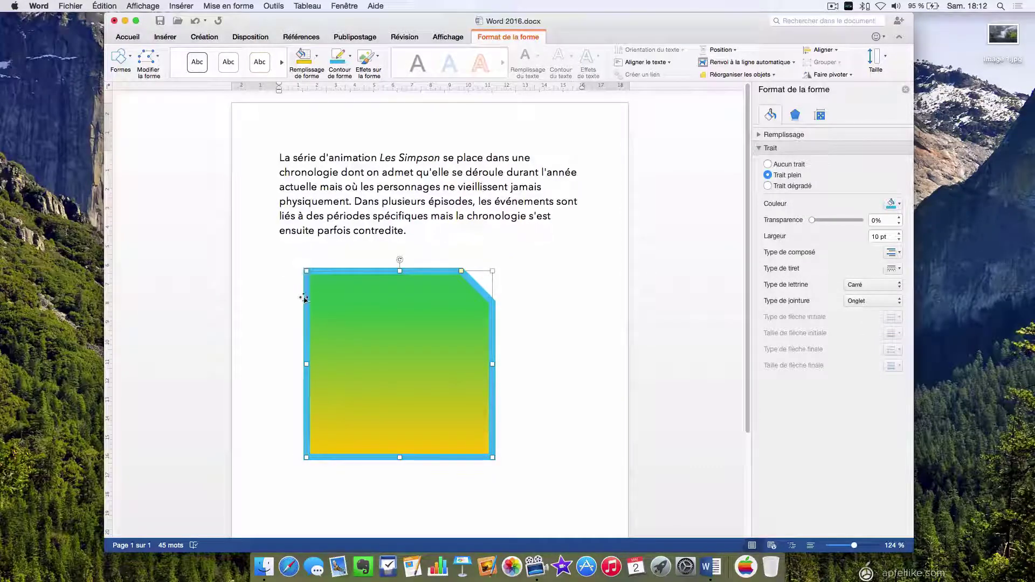
# Try round and bevel corner joins on the outline, then settle back on mitre joins.
pyautogui.click(863, 301)
pyautogui.click(867, 281)
pyautogui.click(863, 301)
pyautogui.click(846, 318)
pyautogui.click(883, 303)
pyautogui.click(879, 312)
pyautogui.click(906, 89)
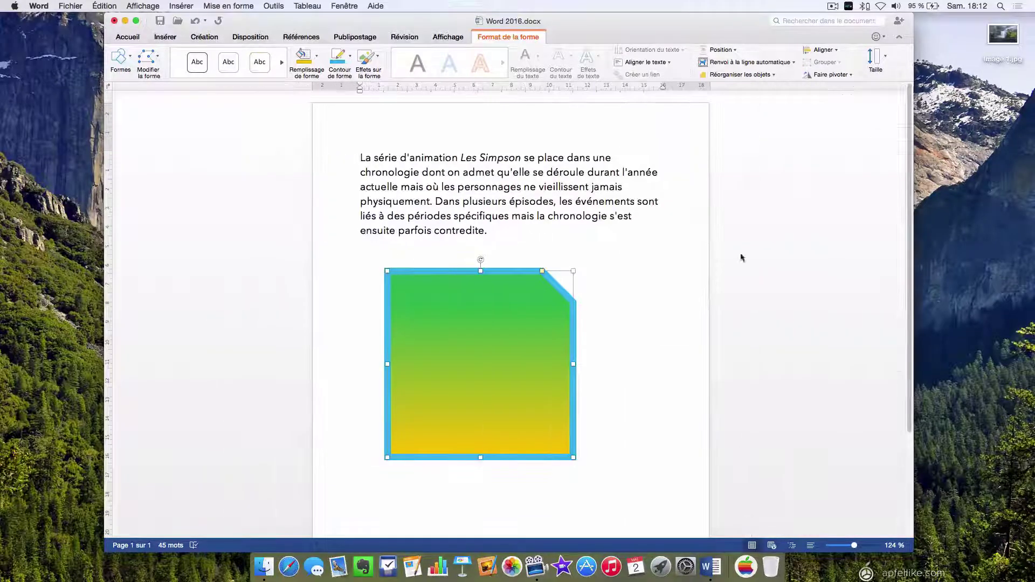
pyautogui.click(604, 318)
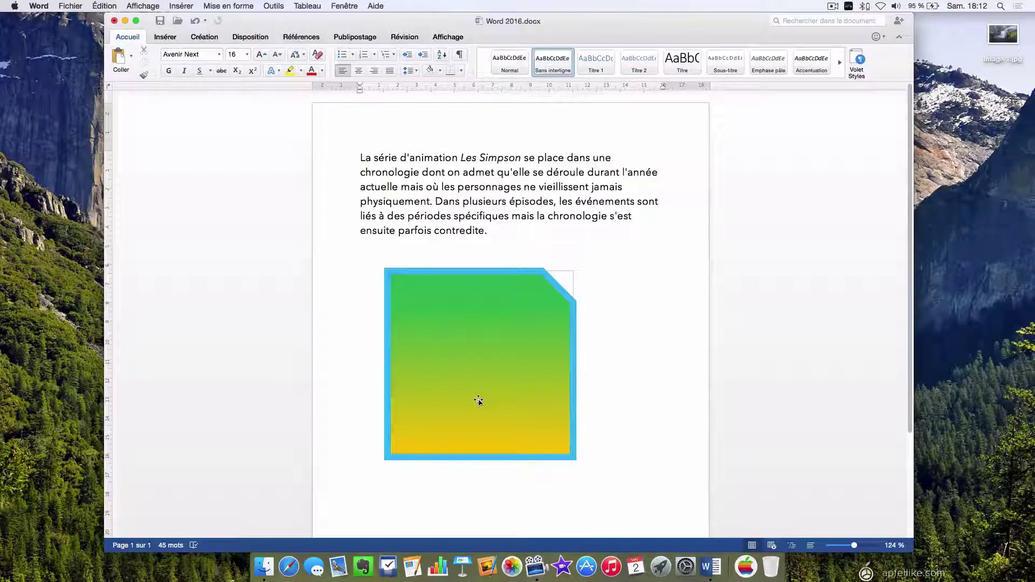
pyautogui.click(497, 364)
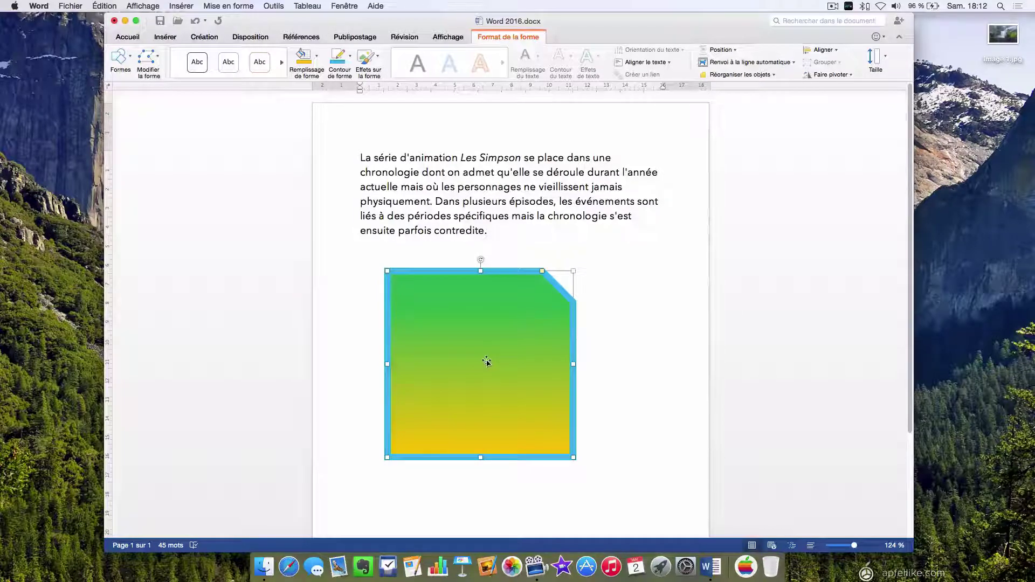
pyautogui.write('leoh')
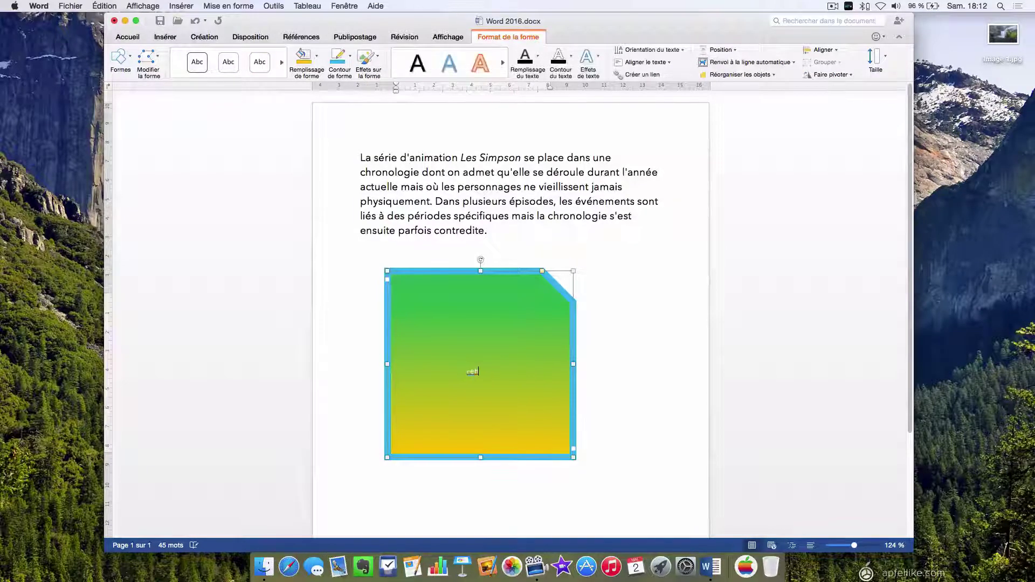
# Replace the stray letters in the shape with the text 'Texte dans la forme'.
pyautogui.press('BackSpace')
pyautogui.press('BackSpace')
pyautogui.press('BackSpace')
pyautogui.press('BackSpace')
pyautogui.write('Texte dm')
pyautogui.write(' la form')
pyautogui.click(607, 375)
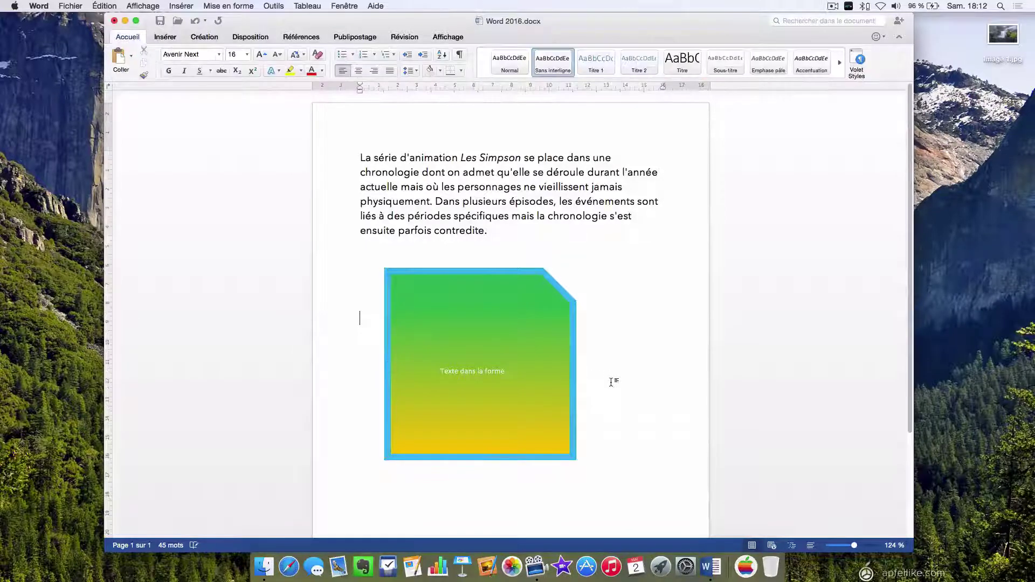
# Select the phrase in the shape and view the Home tab's Text Effects gallery without applying any effect.
pyautogui.click(512, 373)
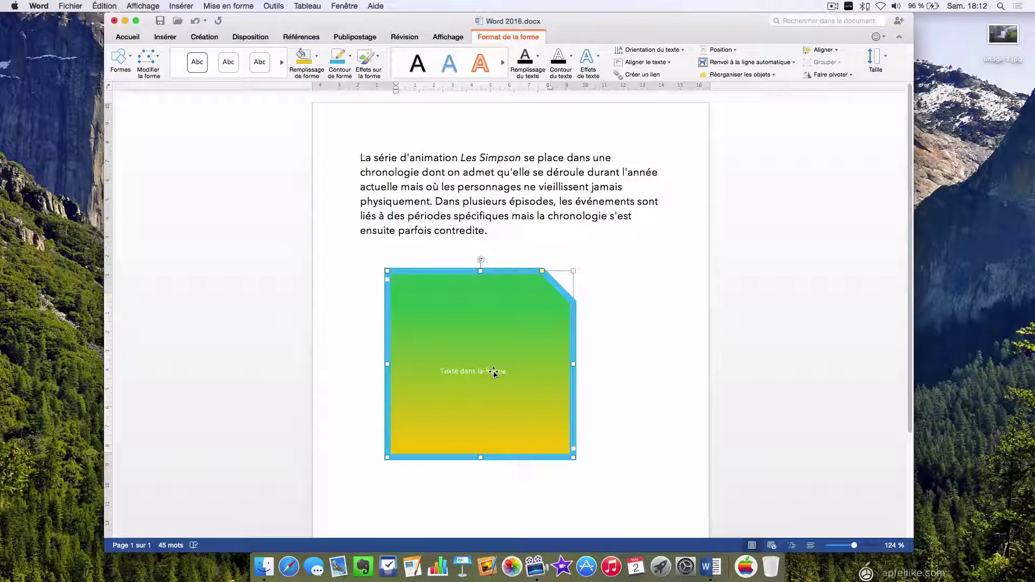
pyautogui.click(494, 372)
pyautogui.moveTo(512, 372); pyautogui.dragTo(441, 372)
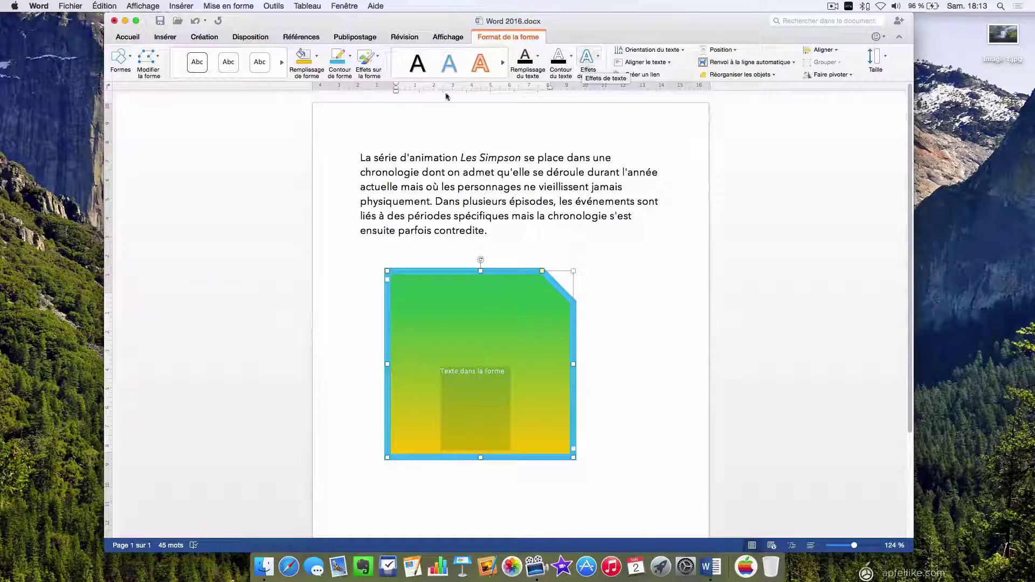
pyautogui.click(128, 37)
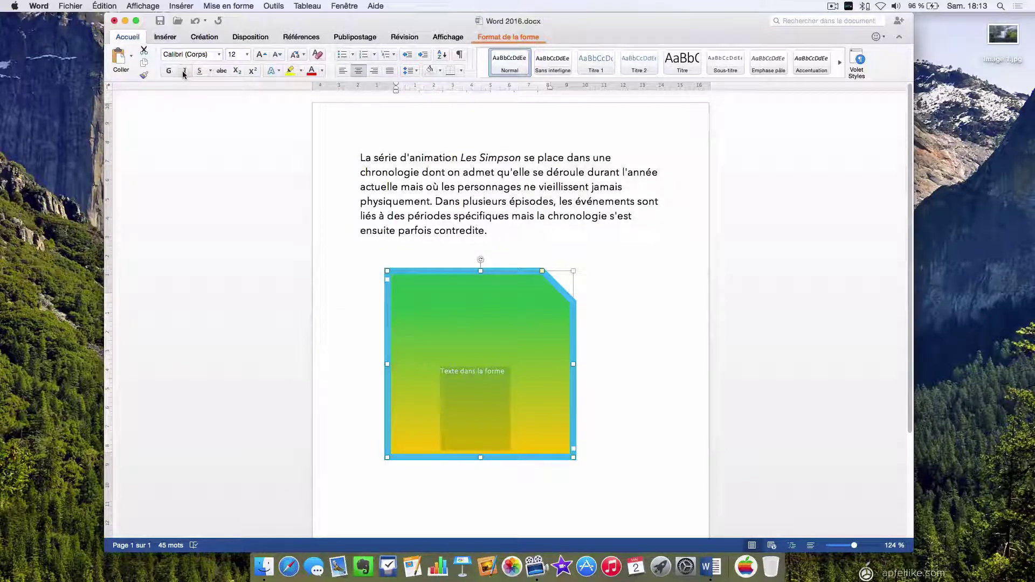
pyautogui.click(277, 73)
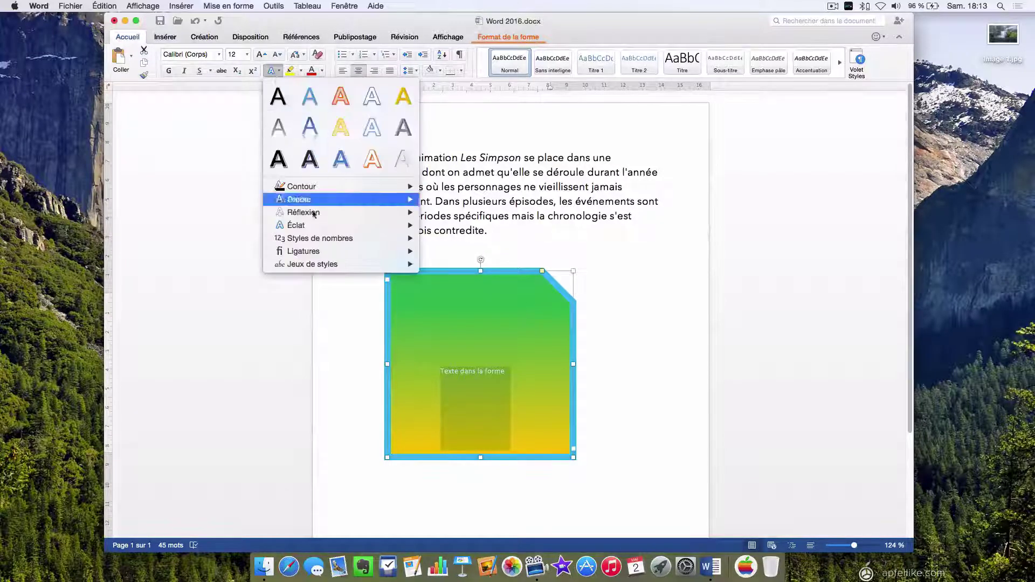
pyautogui.click(603, 25)
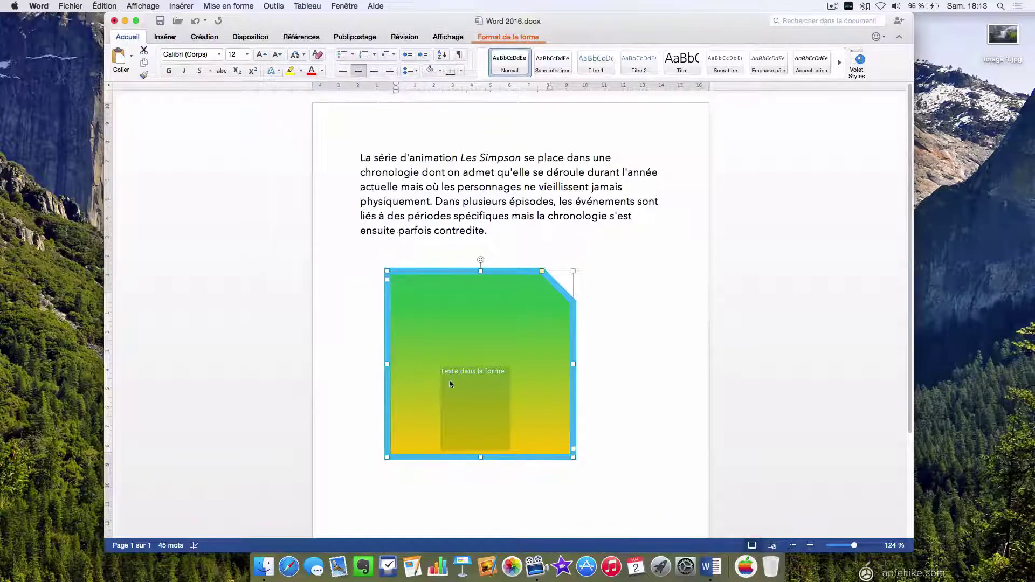
pyautogui.click(502, 229)
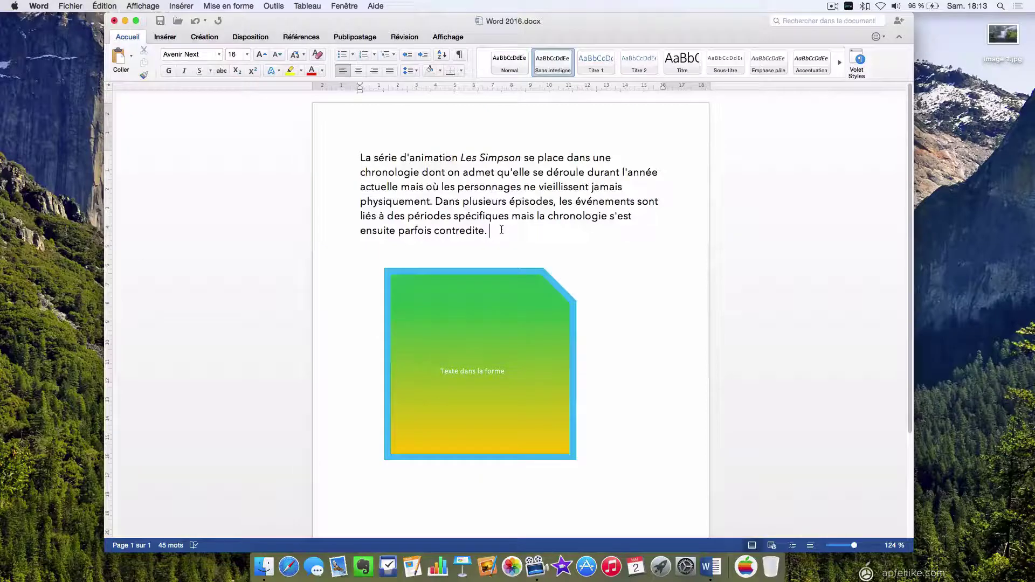